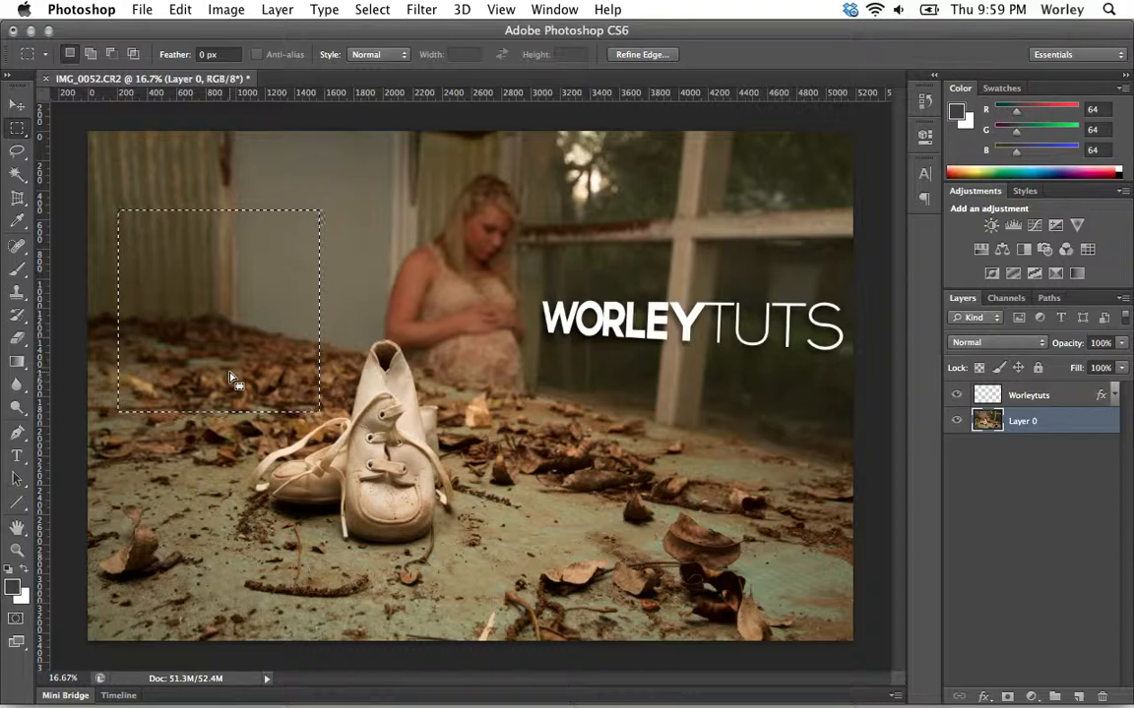
# - Try deleting the contents of the rectangular selection from Layer 0, and undo the deletion
pyautogui.press('Delete')
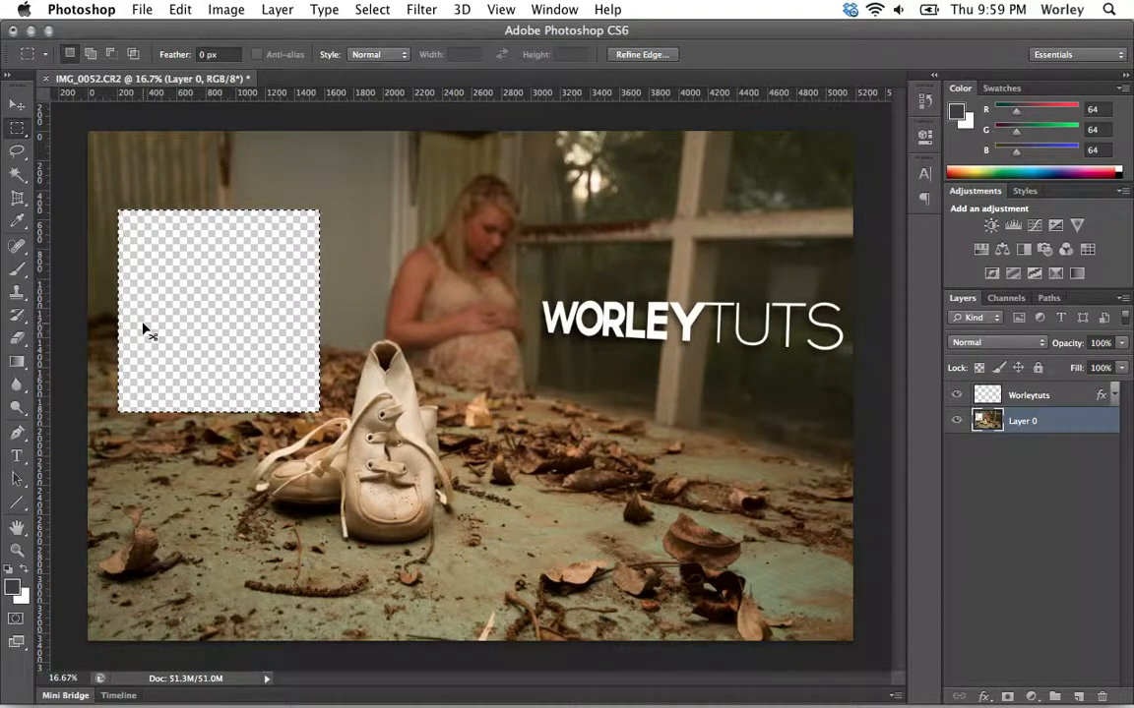
pyautogui.press('super+z')
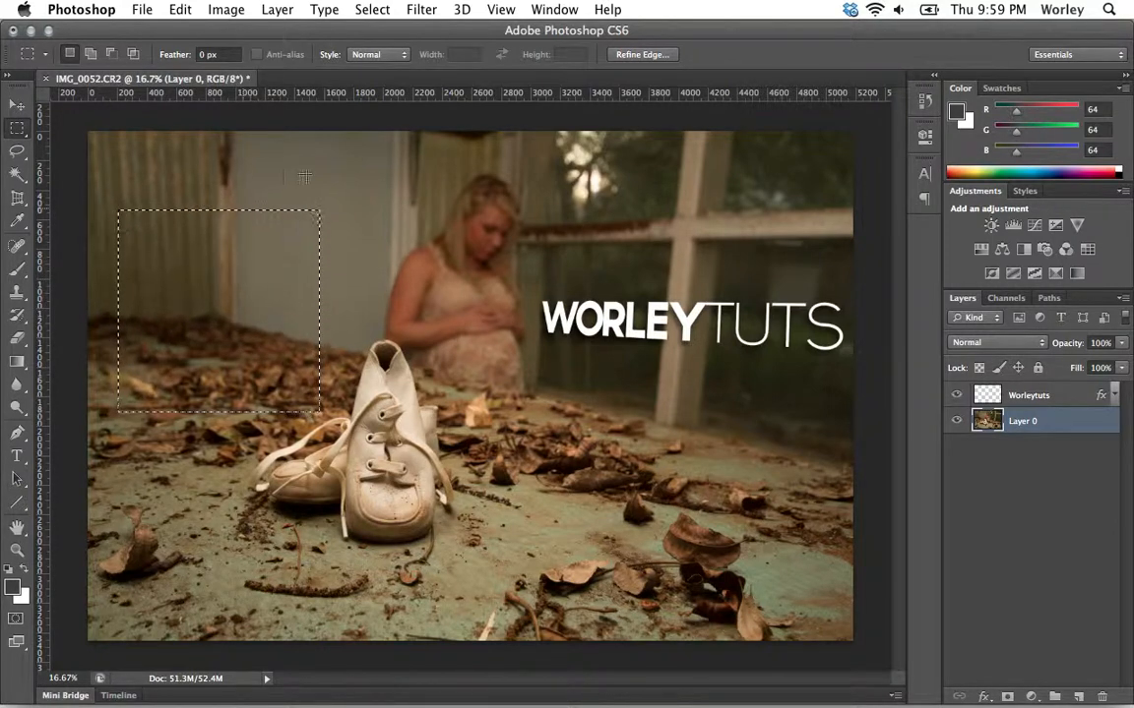
# - Invert the rectangular selection, try deleting everything outside the rectangle from Layer 0, undo the deletion and deselect
pyautogui.click(371, 11)
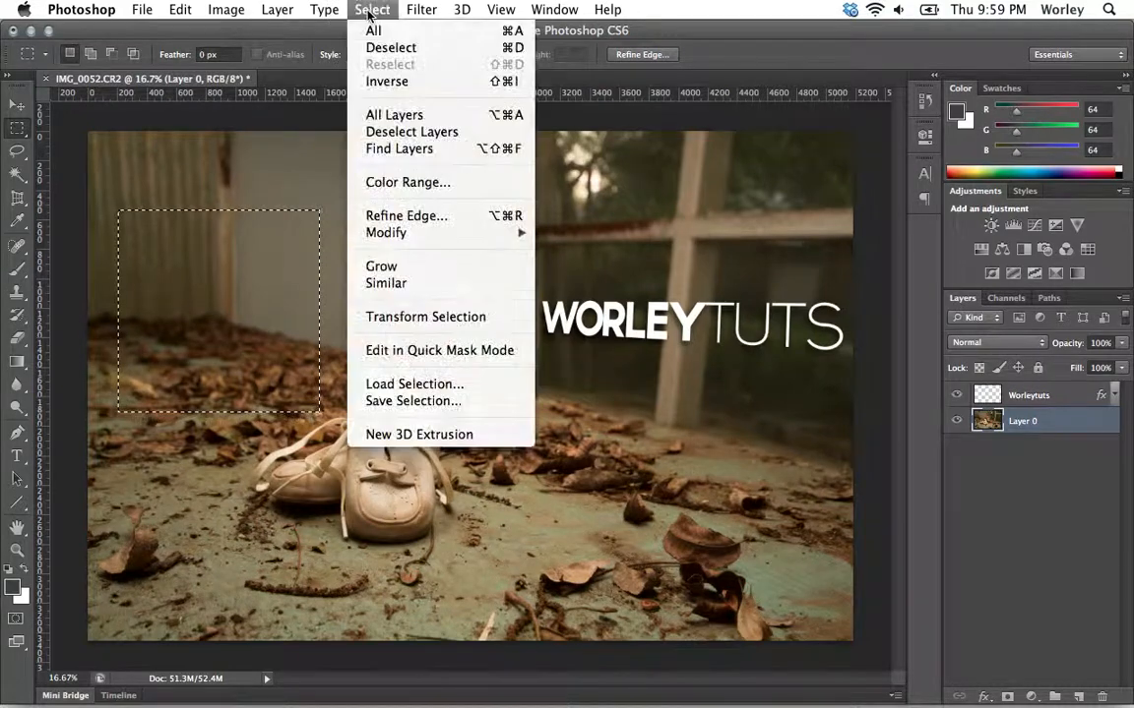
pyautogui.click(371, 81)
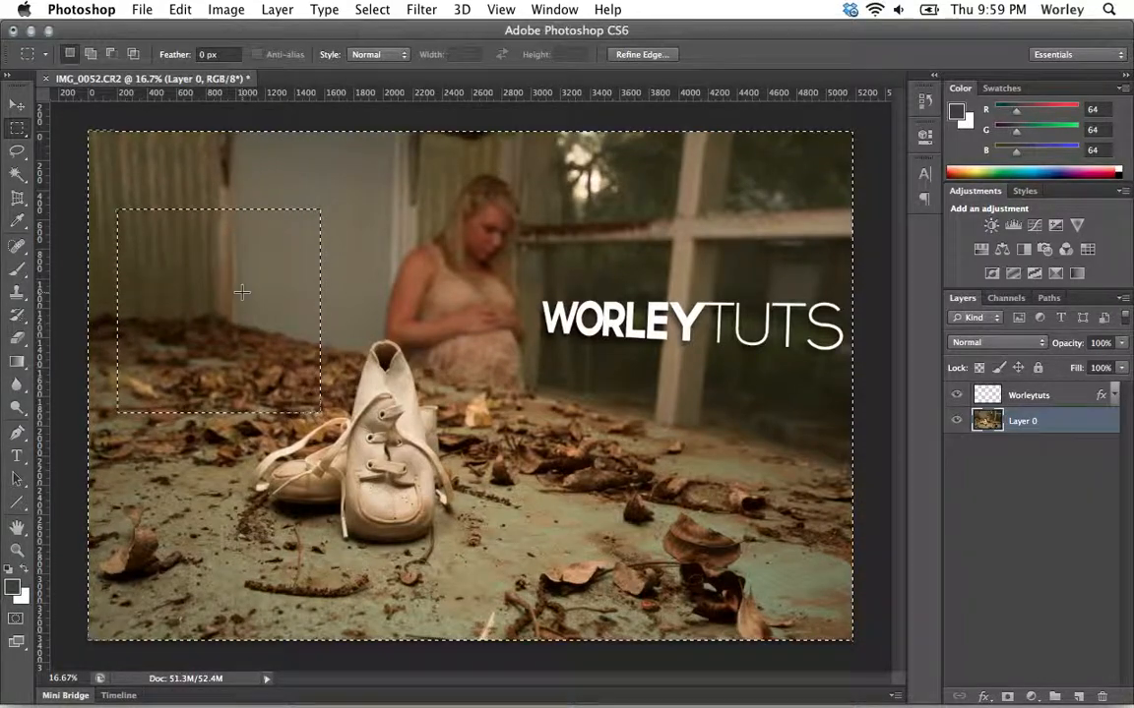
pyautogui.press('Delete')
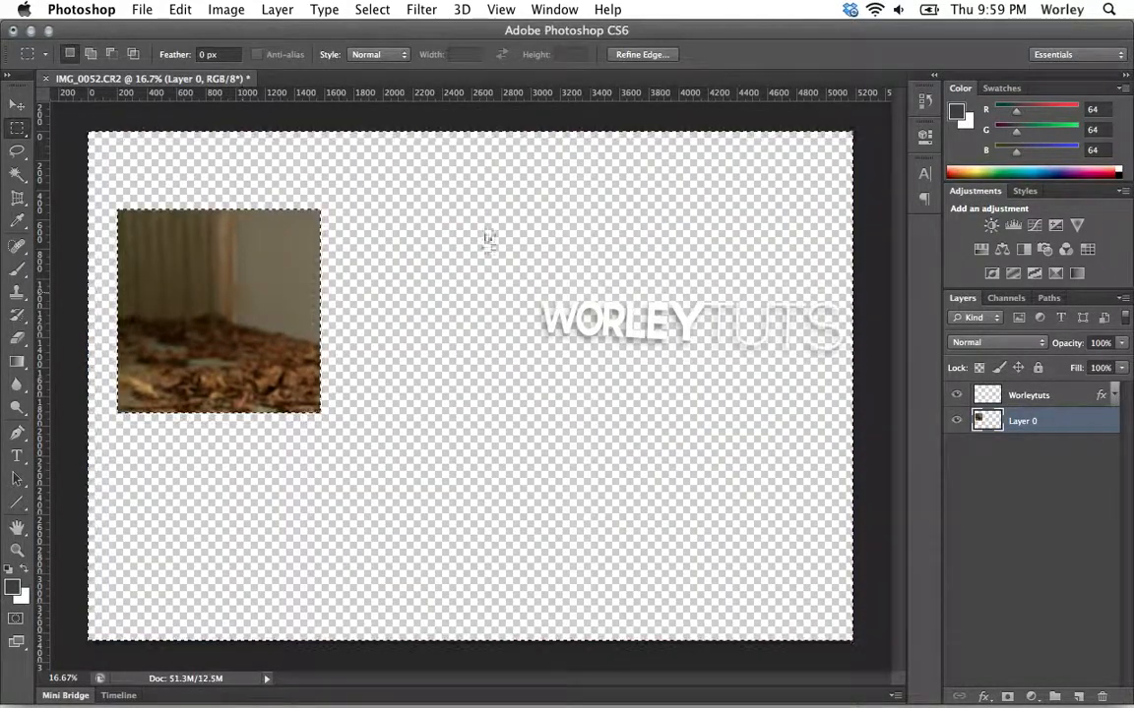
pyautogui.press('super+z')
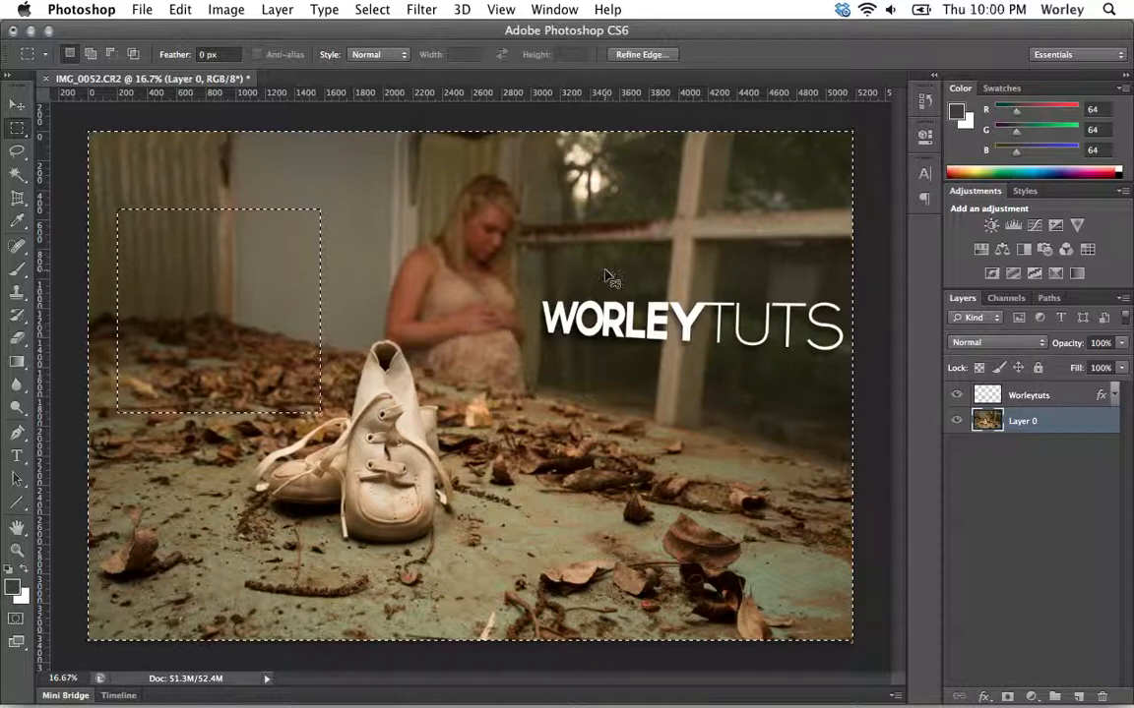
pyautogui.press('super+d')
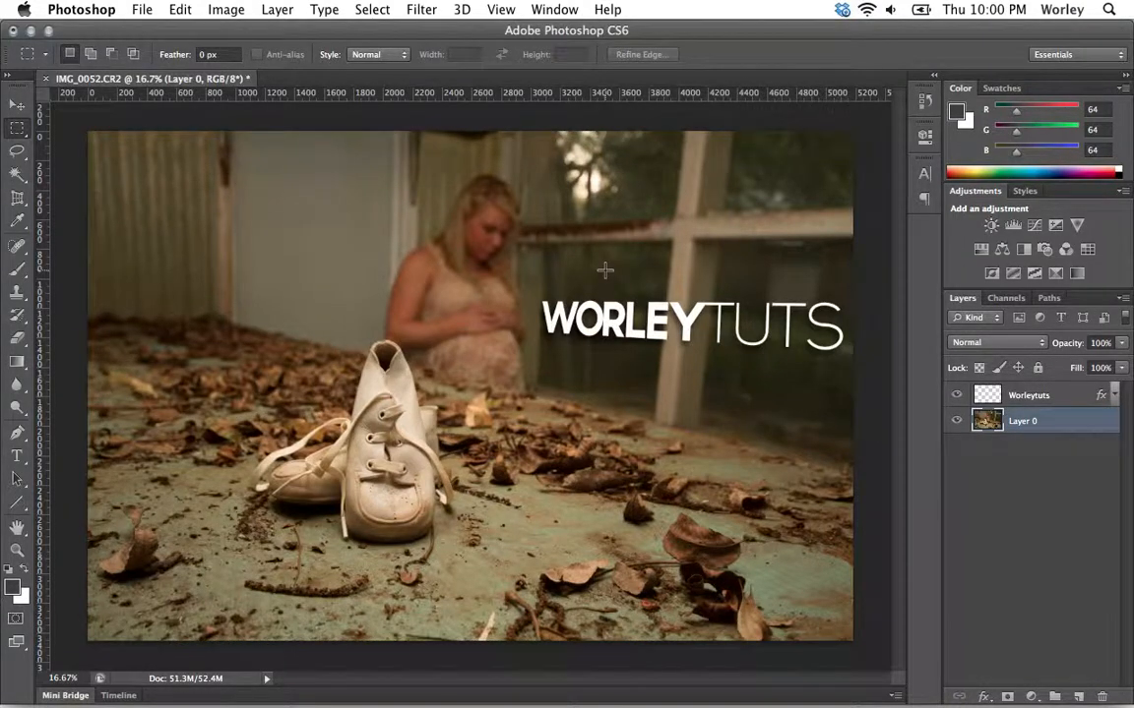
# - Draw a selection over the photo's upper area with the Elliptical Marquee tool, and clear it
pyautogui.click(19, 133)
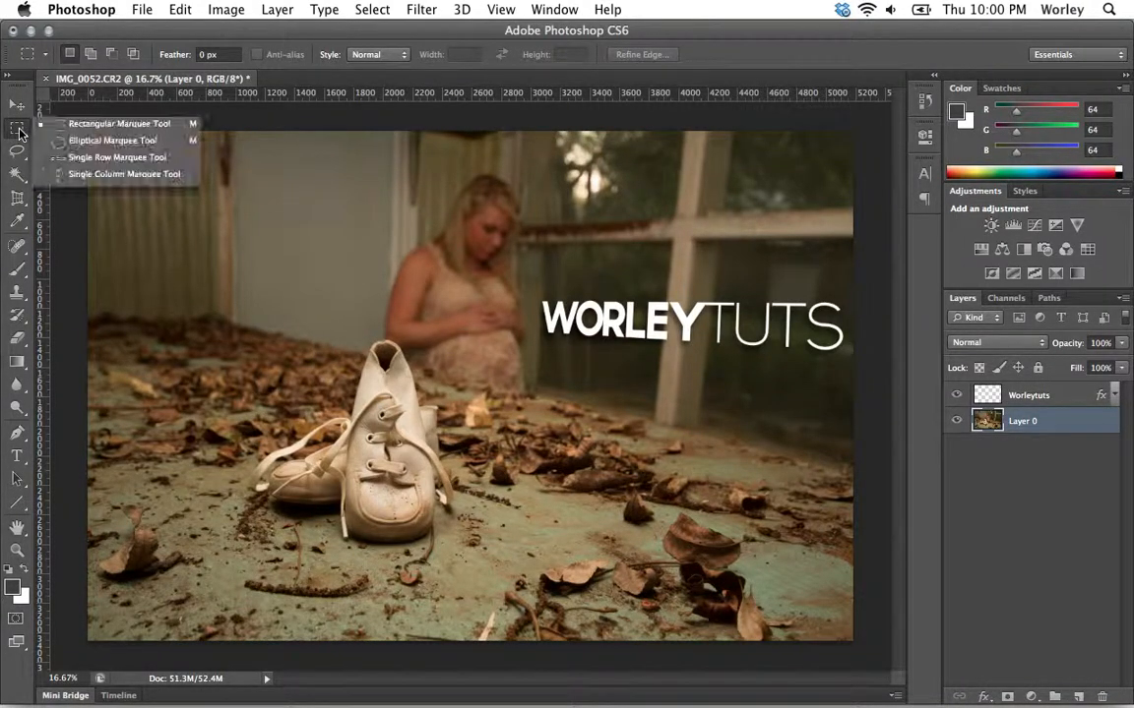
pyautogui.click(79, 143)
pyautogui.moveTo(234, 192); pyautogui.dragTo(756, 285)
pyautogui.press('super+d')
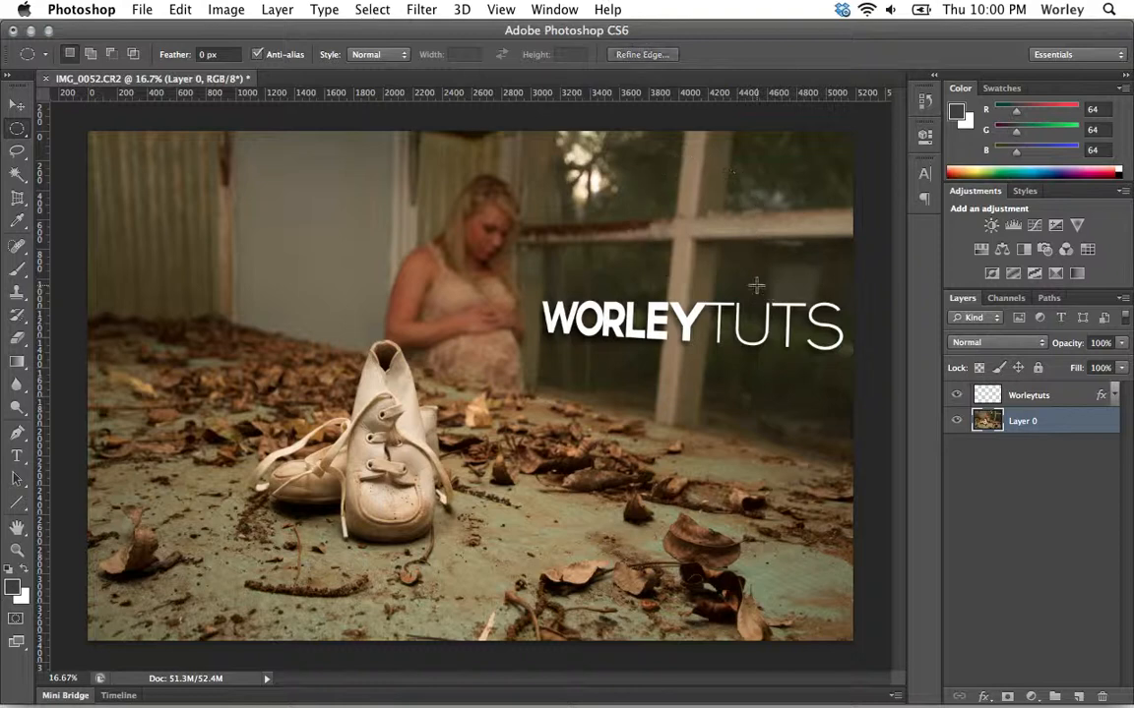
# - Draw a freehand Lasso selection around the pale wall and the top of the shoe, and clear it
pyautogui.click(14, 152)
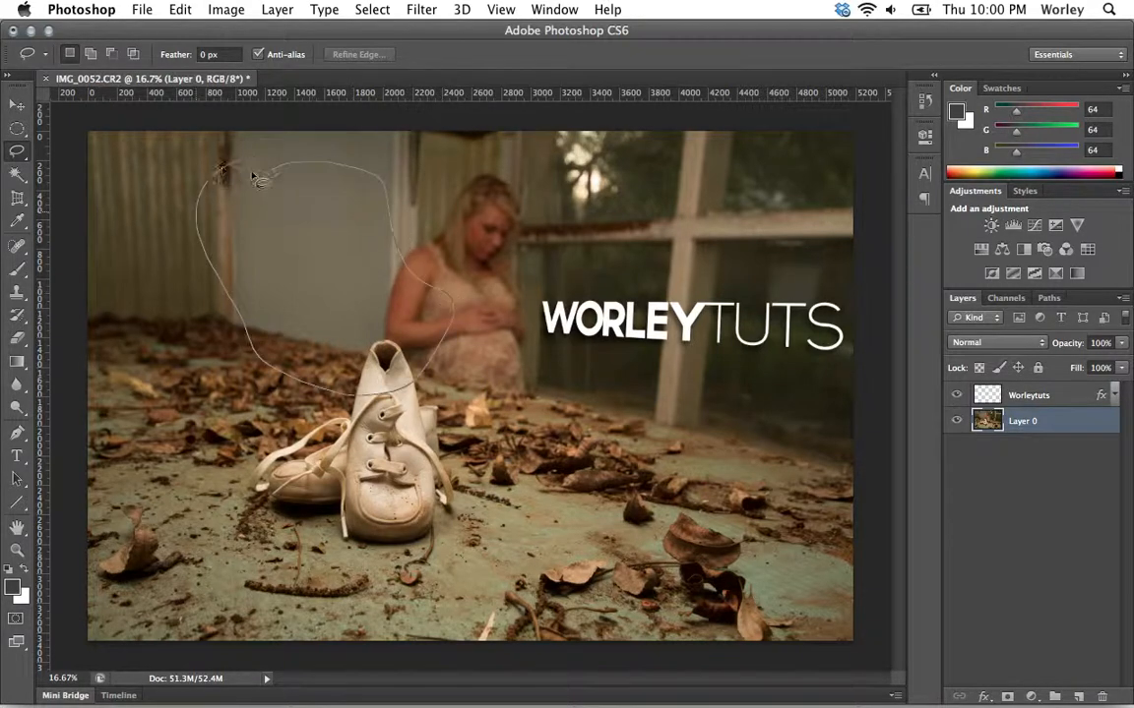
pyautogui.moveTo(254, 177); pyautogui.dragTo(248, 175)
pyautogui.press('super+d')
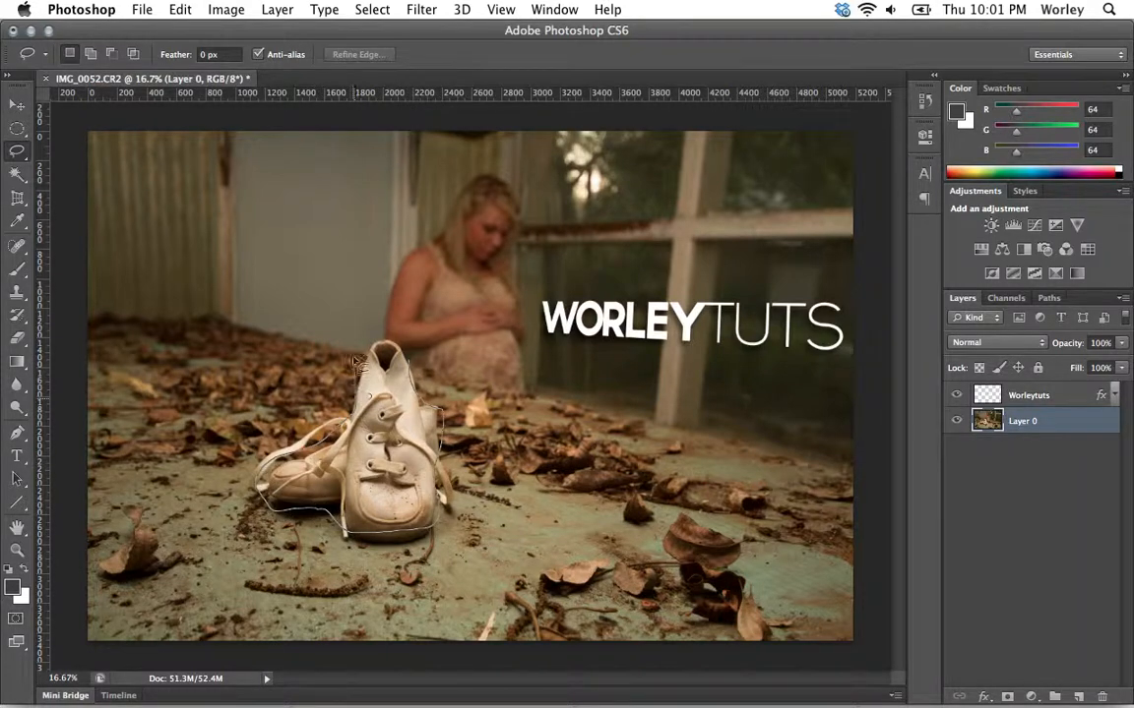
# - Outline the baby shoes with the Lasso tool, try deleting them from Layer 0, and undo the deletion
pyautogui.moveTo(421, 374); pyautogui.dragTo(429, 421)
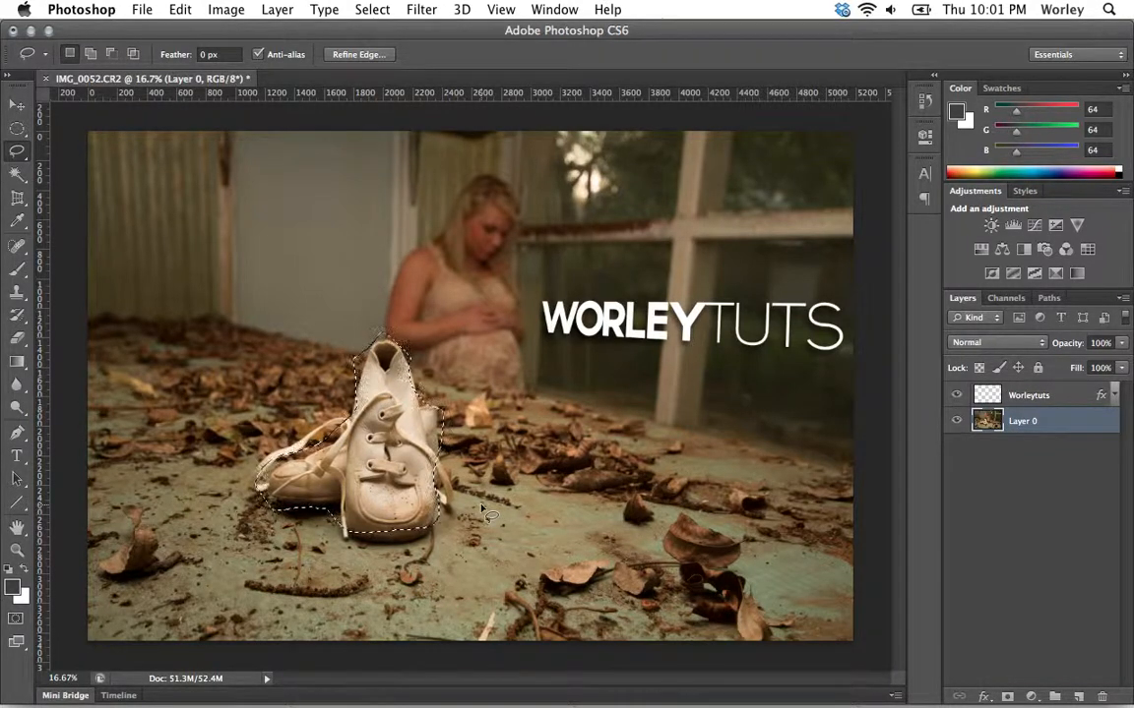
pyautogui.press('Delete')
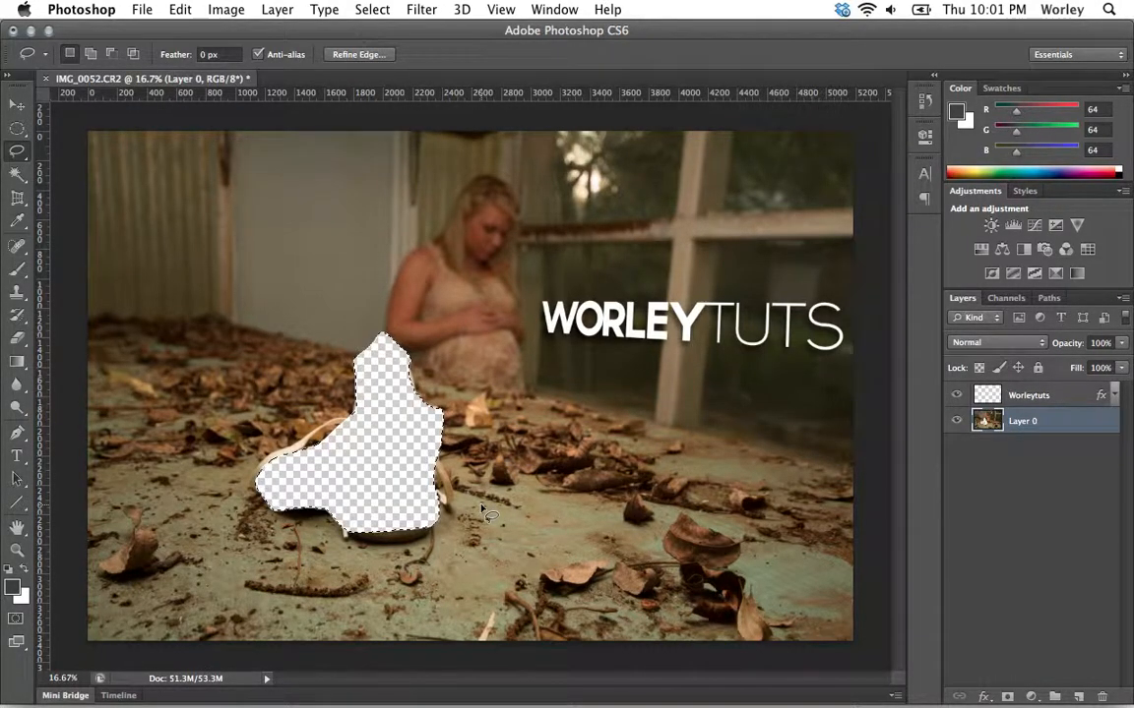
pyautogui.hotkey('ctrl', 'z')
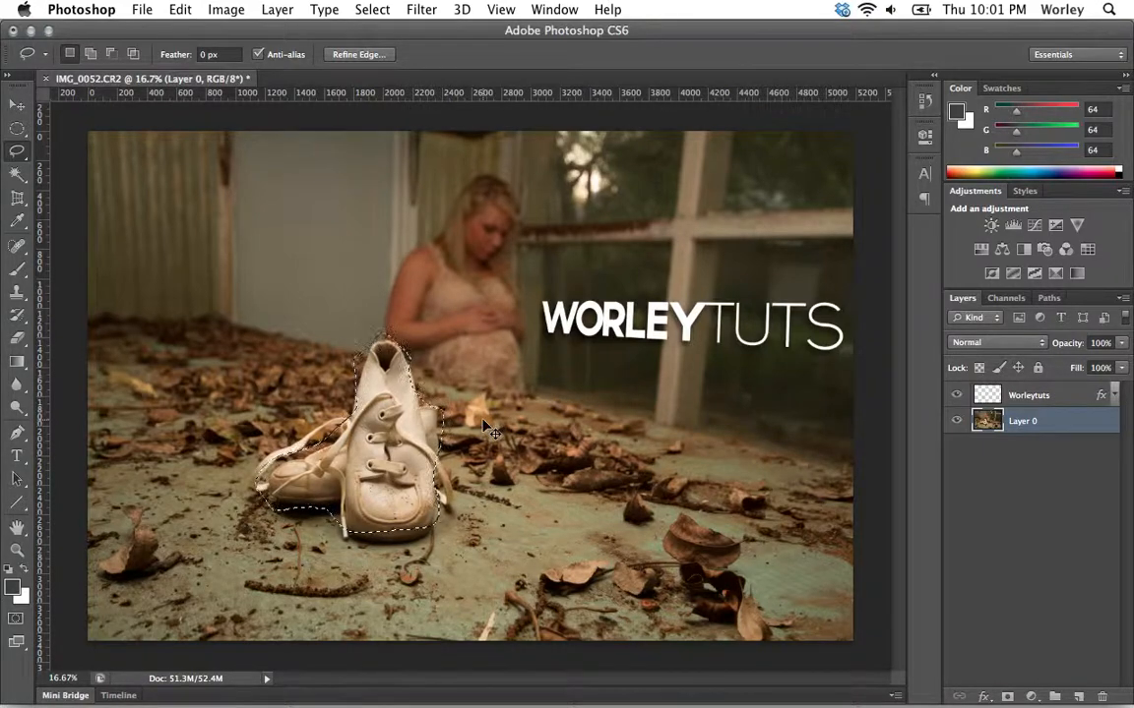
# - Copy the selected shoes to a new layer, view the cutout alone, and switch visibility back to only the photo beneath it
pyautogui.press('super+j')
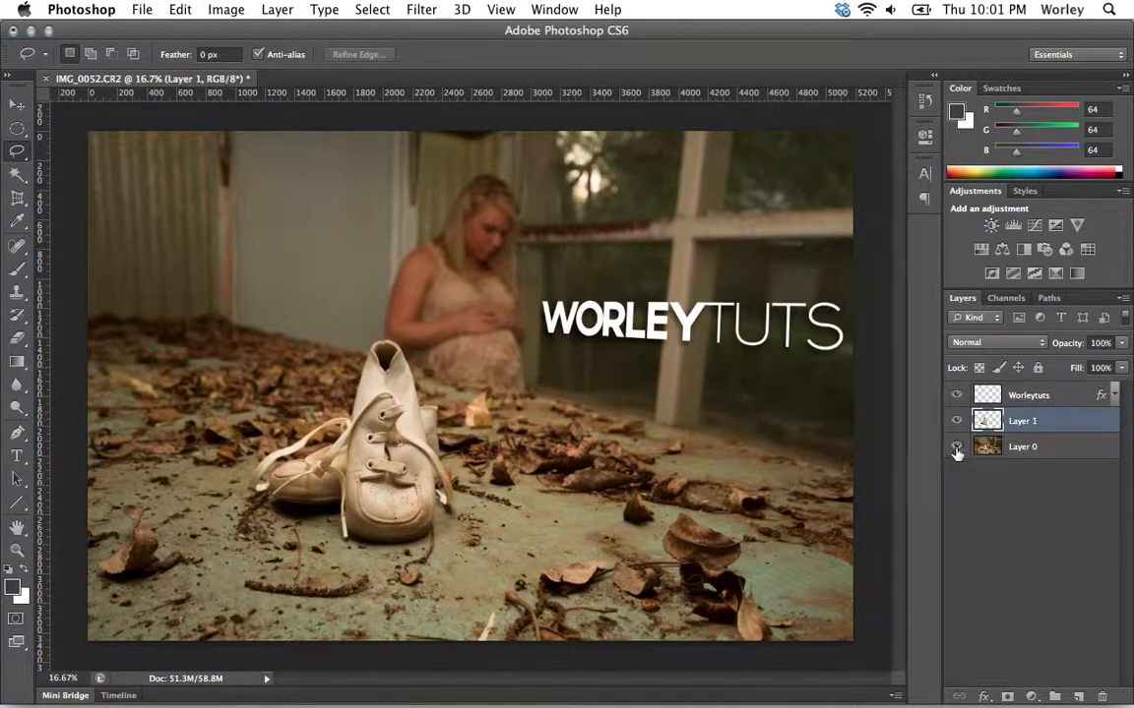
pyautogui.click(957, 448)
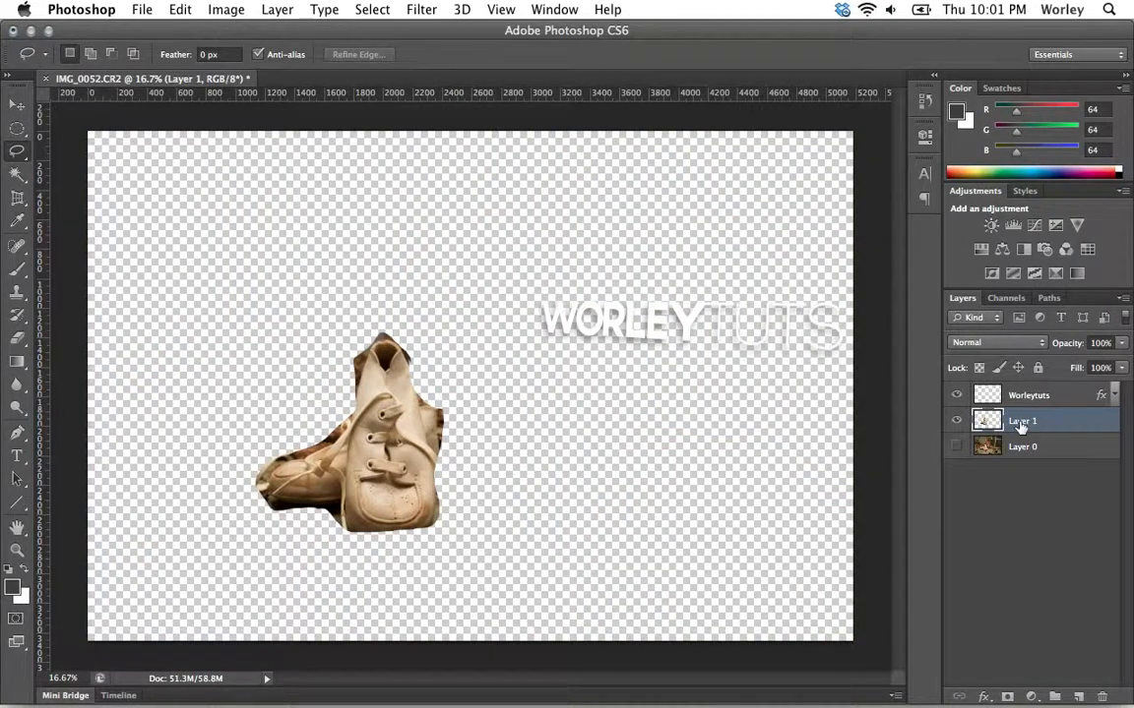
pyautogui.click(957, 423)
pyautogui.click(956, 445)
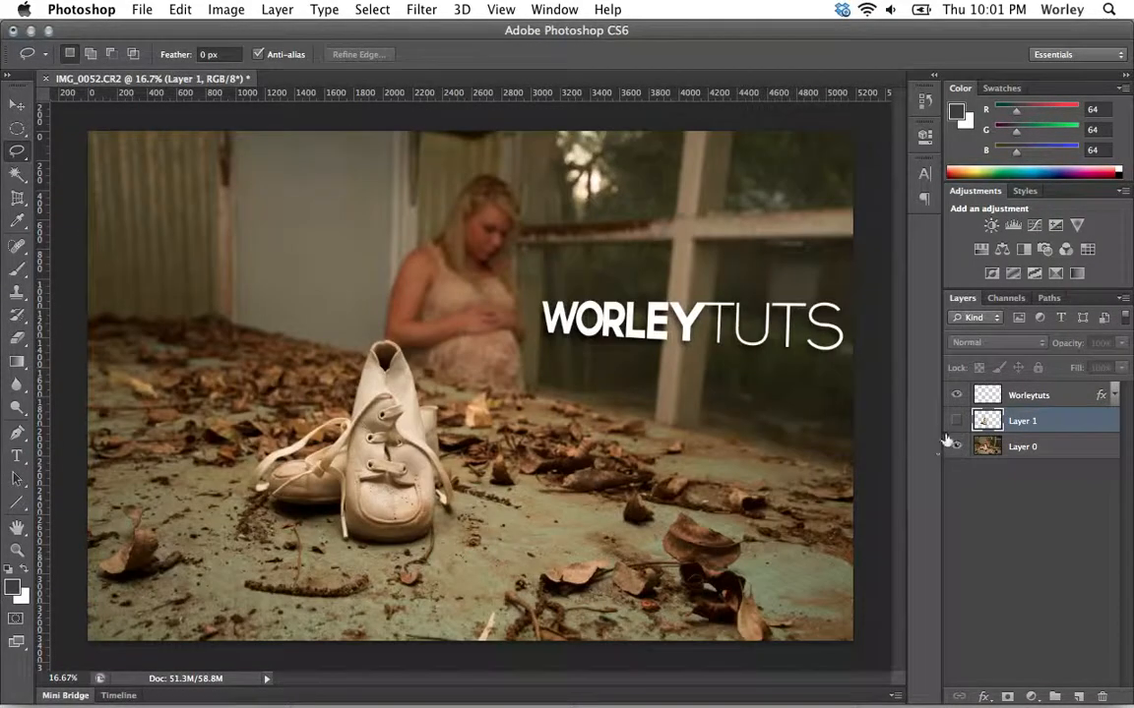
# - Delete the shoe cutout layer, Layer 1
pyautogui.click(1027, 449)
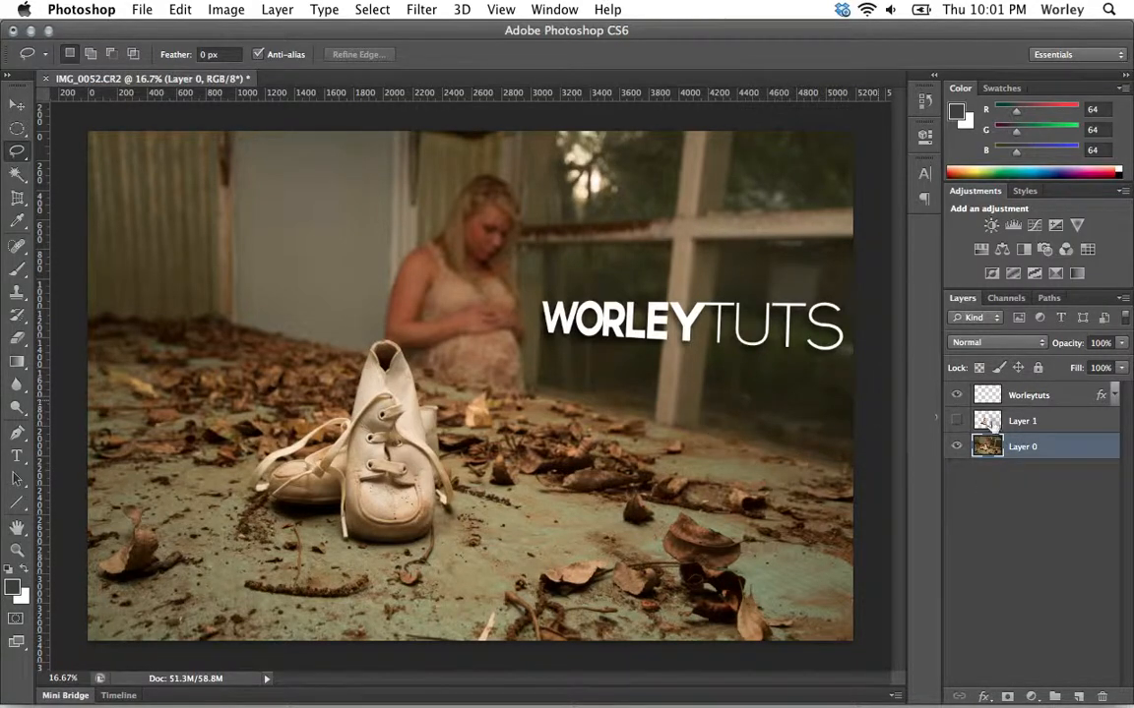
pyautogui.click(1021, 424)
pyautogui.press('BackSpace')
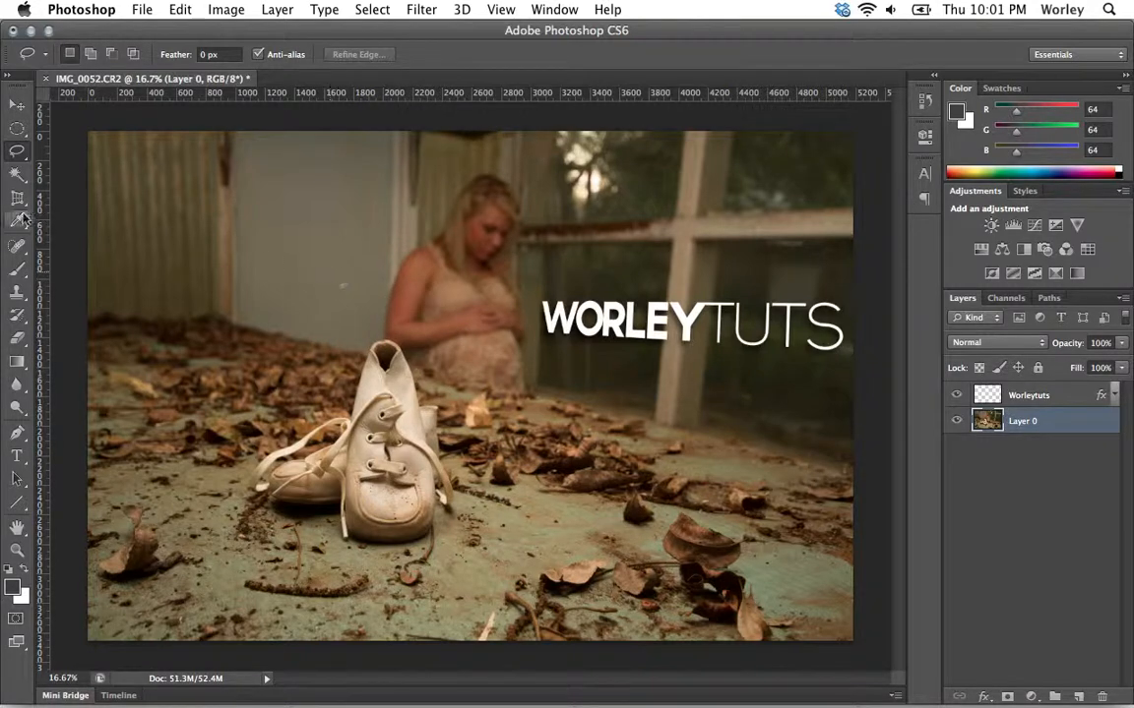
# - Outline a long diagonal strip across the leaf-covered floor and the shoe with the Polygonal Lasso tool, closing it into a selection
pyautogui.click(20, 155)
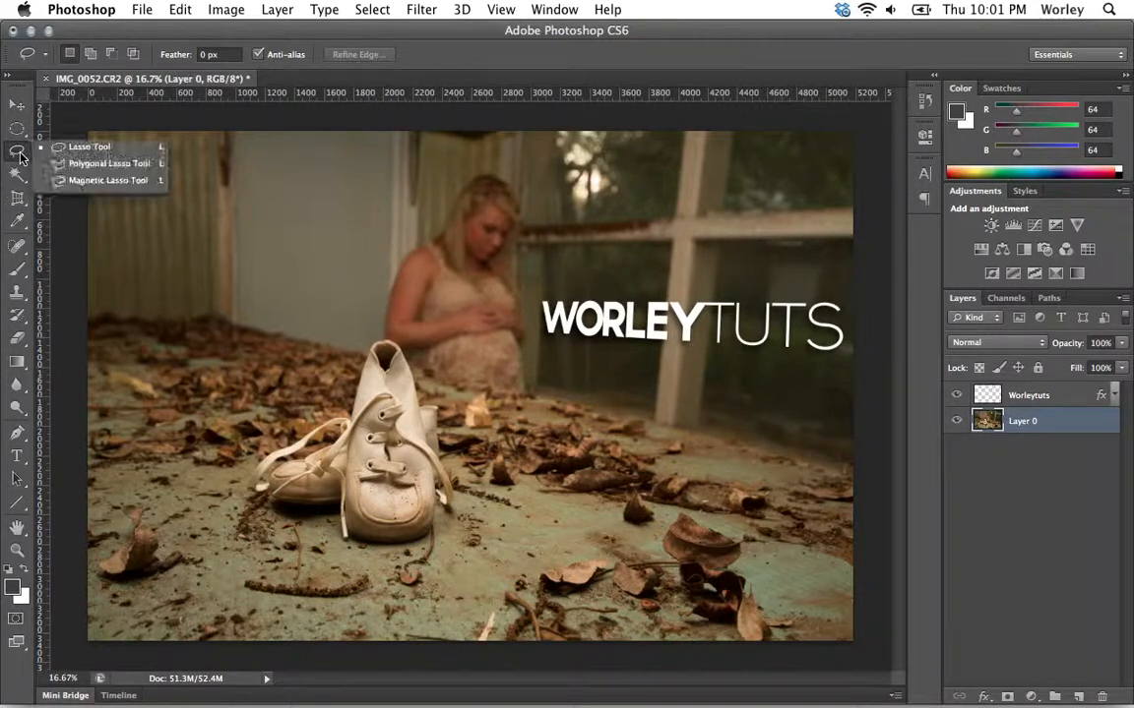
pyautogui.click(86, 169)
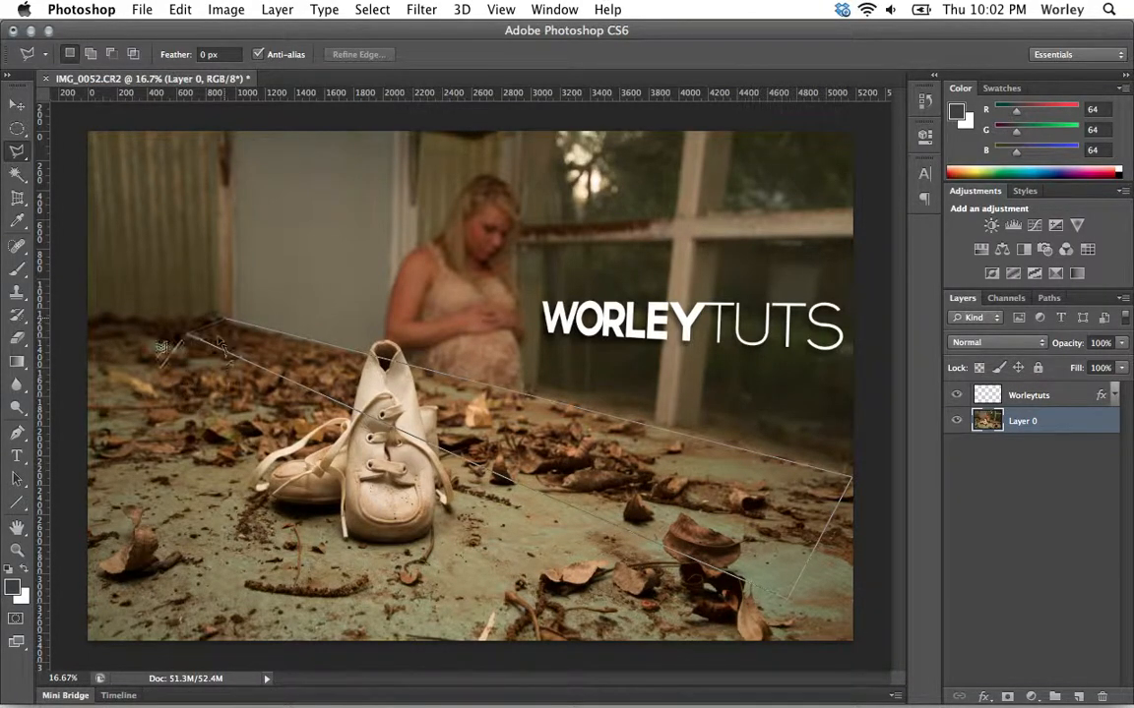
pyautogui.doubleClick(187, 332)
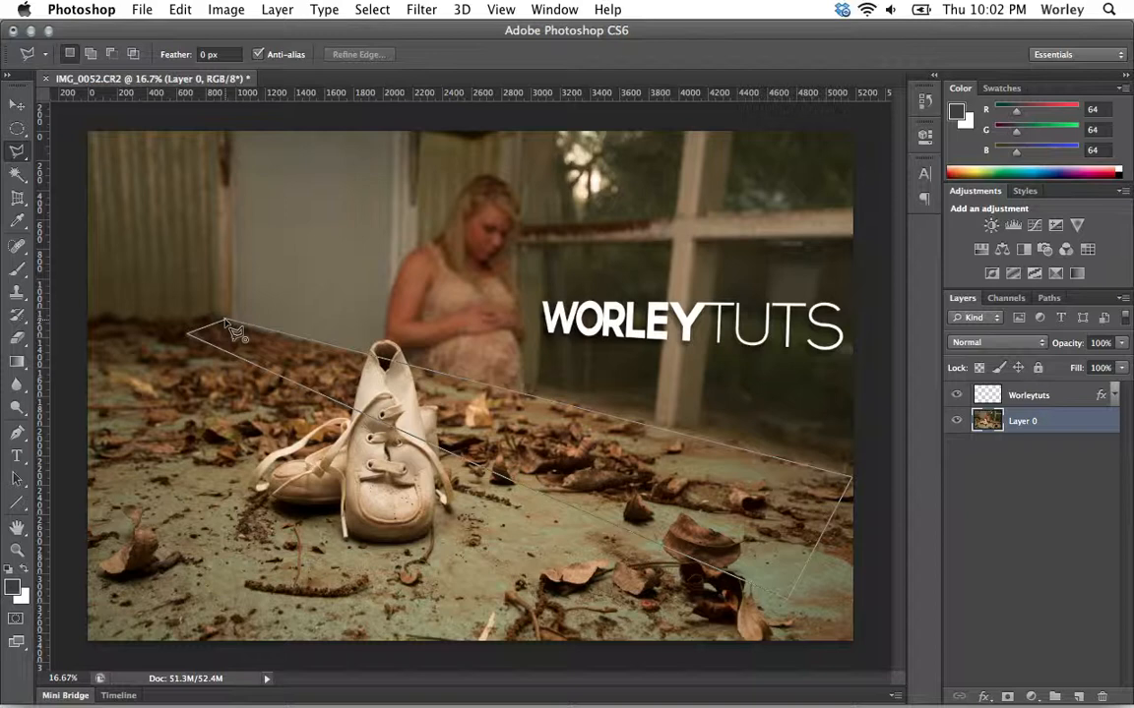
pyautogui.click(225, 321)
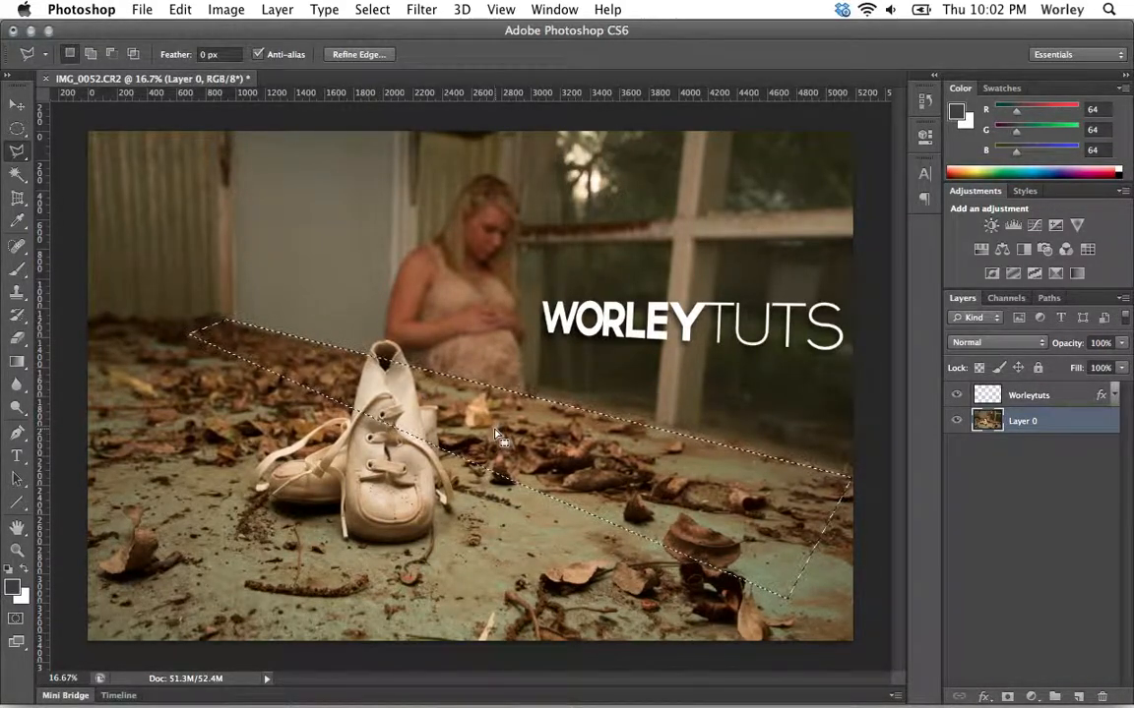
# - Move the polygonal selection outline around the photo without moving the pixels, and deselect it
pyautogui.moveTo(497, 436); pyautogui.dragTo(607, 428)
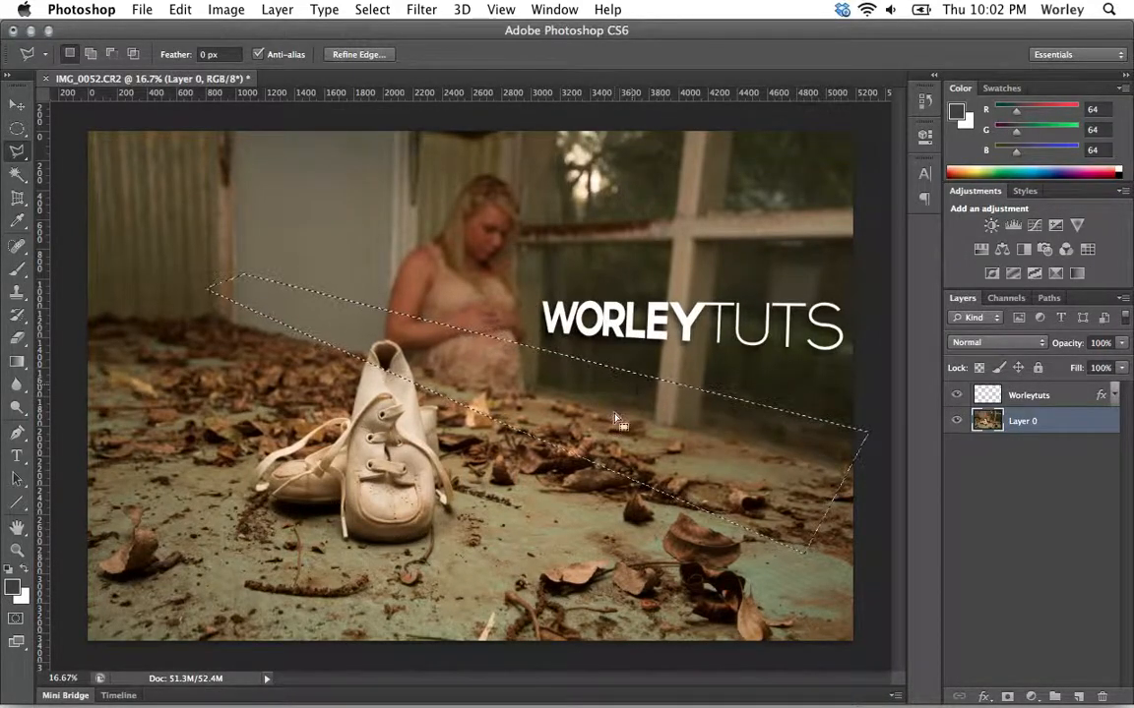
pyautogui.moveTo(634, 394); pyautogui.dragTo(567, 481)
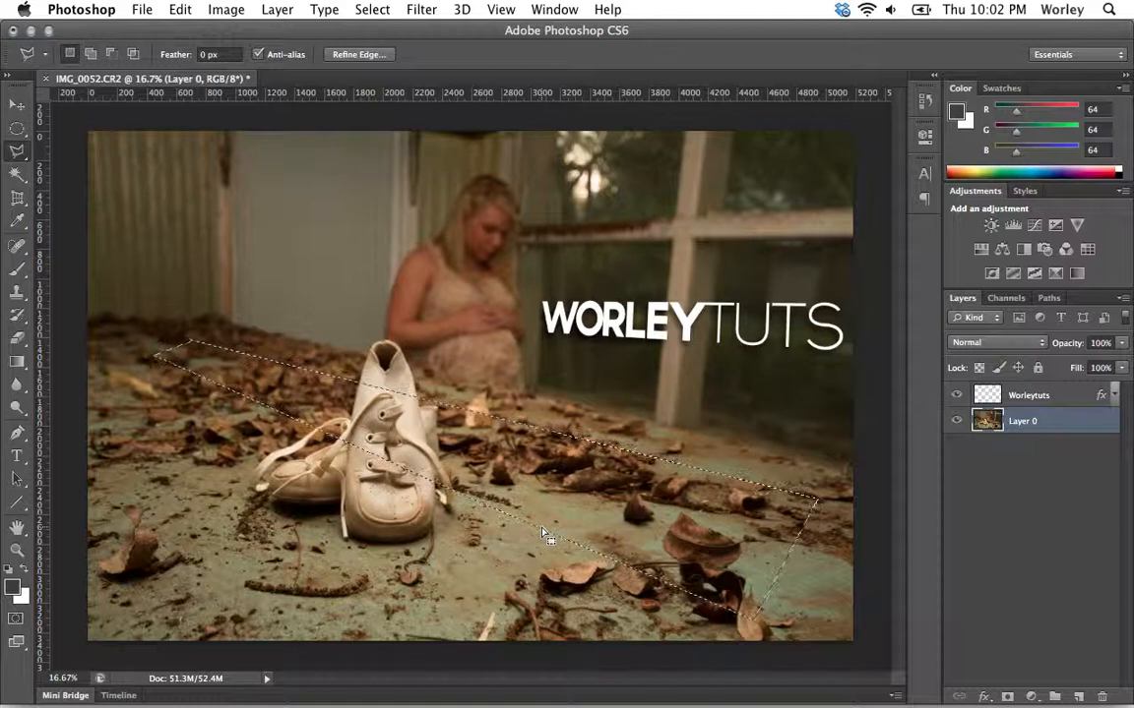
pyautogui.press('super+d')
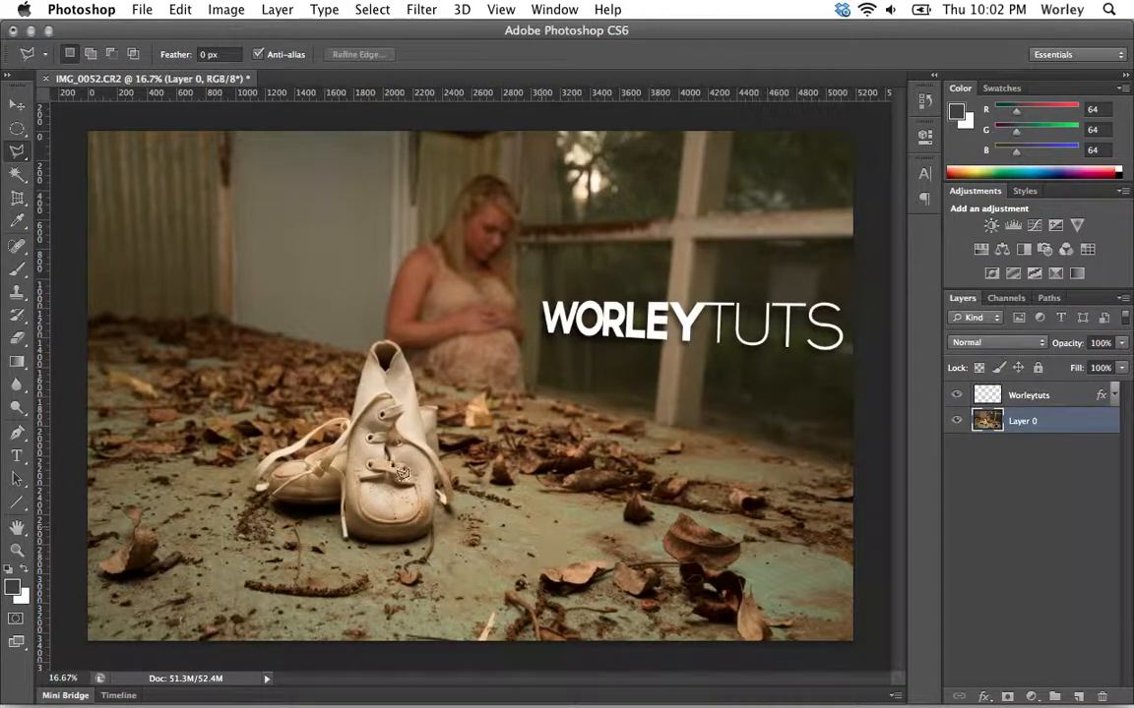
# - Select the toe of the front shoe with the Magic Wand at tolerance 32, and replace that with its upper part
pyautogui.click(17, 175)
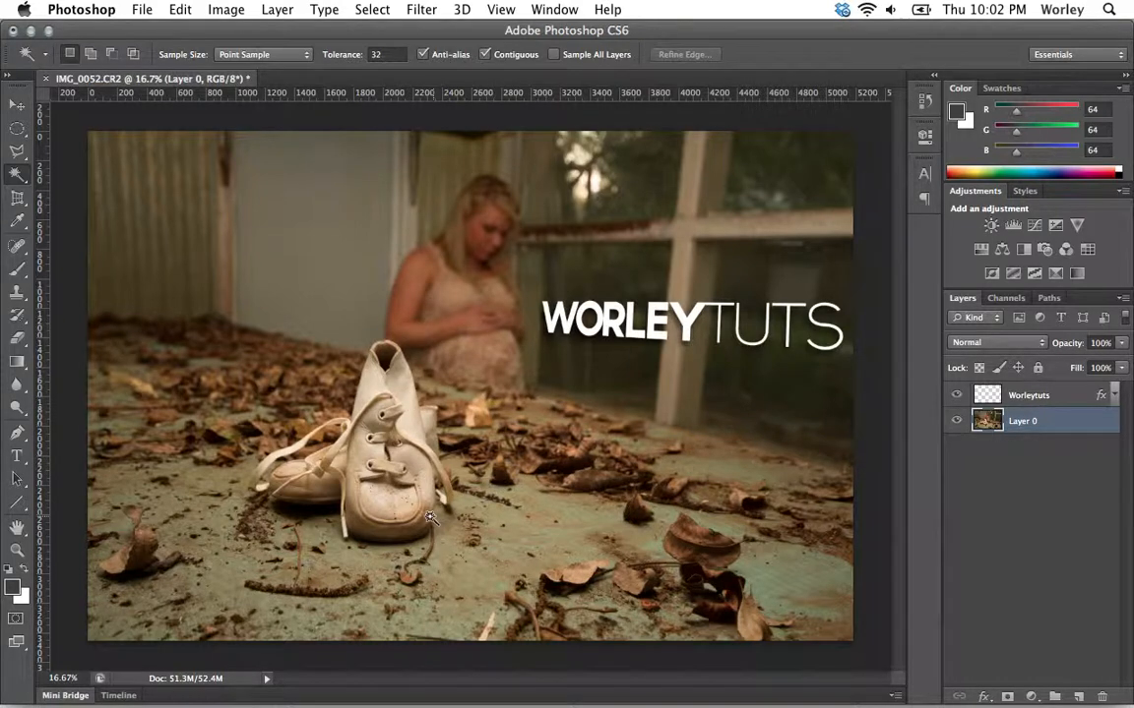
pyautogui.click(387, 504)
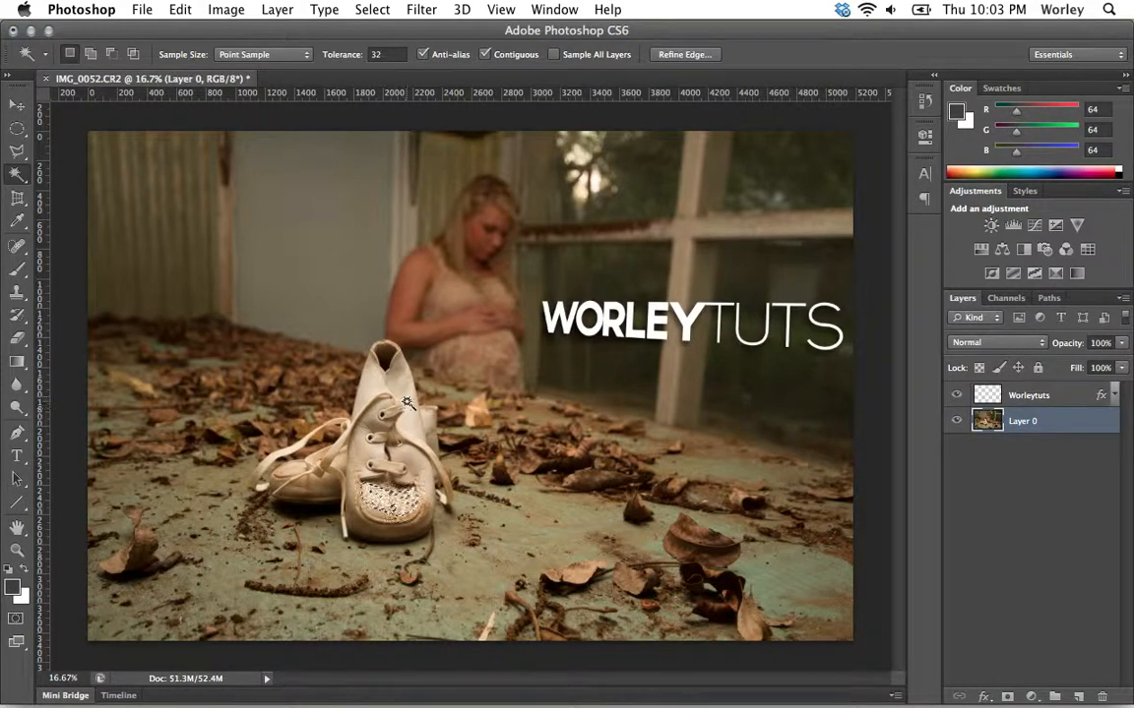
pyautogui.click(376, 366)
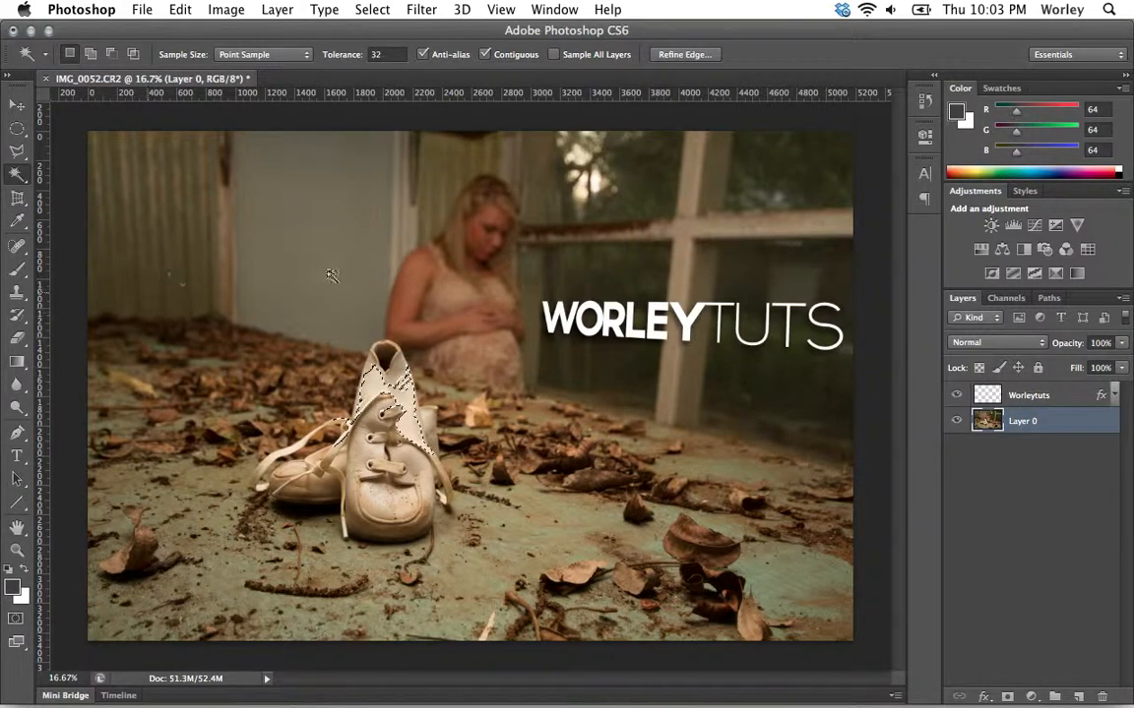
# - Select the dark window area with the Magic Wand, try deleting it from Layer 0, undo the deletion and deselect
pyautogui.click(641, 177)
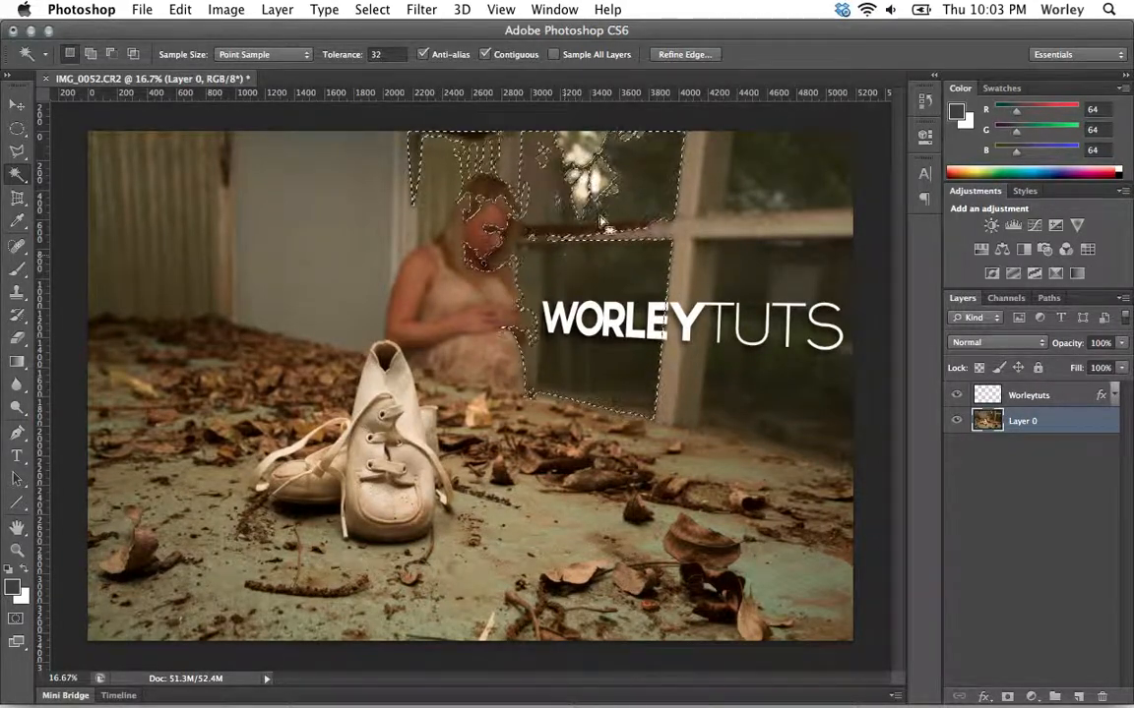
pyautogui.press('Delete')
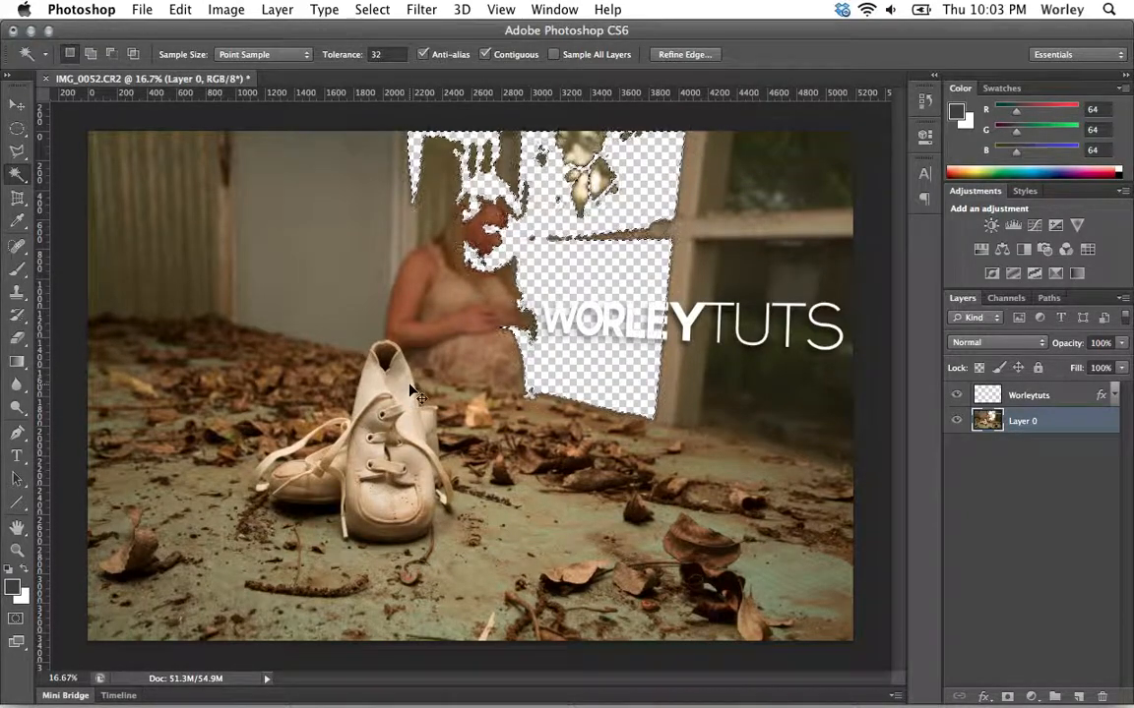
pyautogui.hotkey('ctrl', 'z')
pyautogui.hotkey('ctrl', 'd')
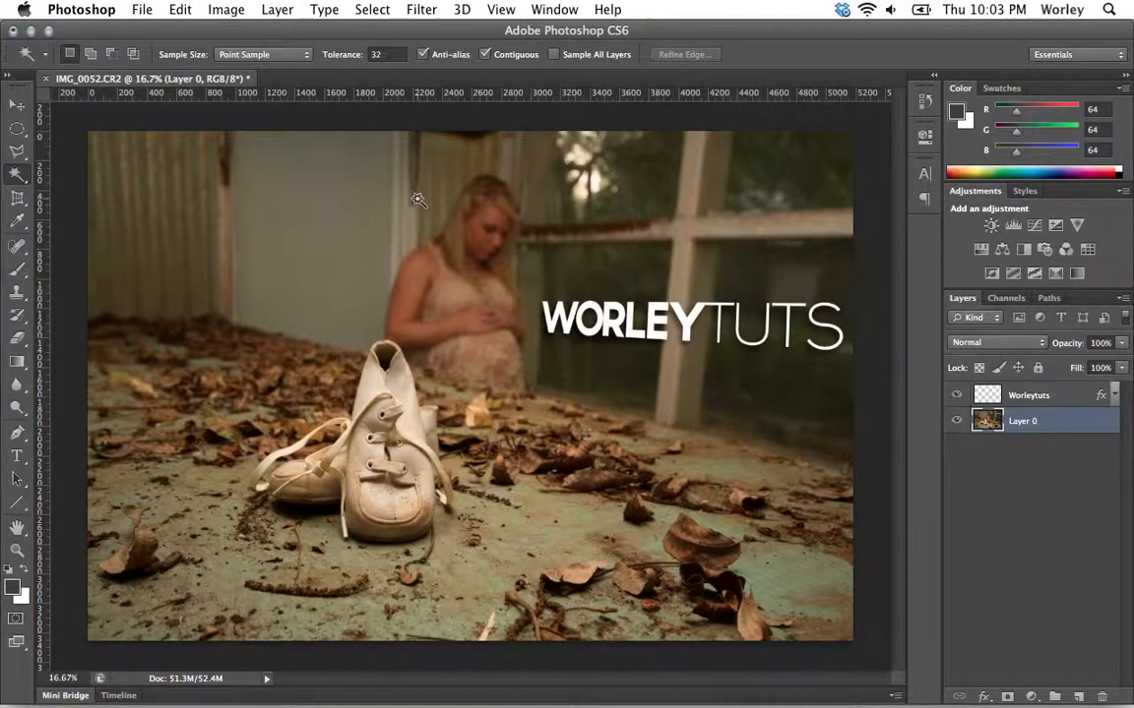
# - Select the pale wall panel with the Magic Wand, add the upper part of the shoe to the selection, and subtract it again
pyautogui.click(318, 236)
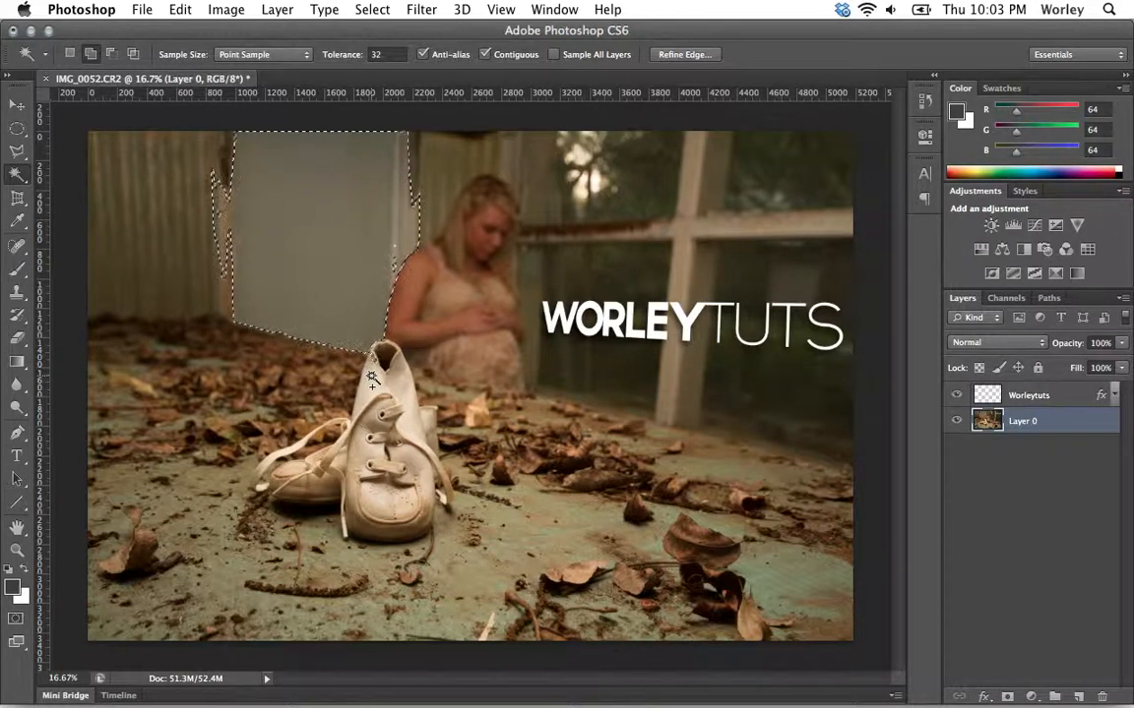
pyautogui.keyDown('shift'); pyautogui.click(373, 378); pyautogui.keyUp('shift')
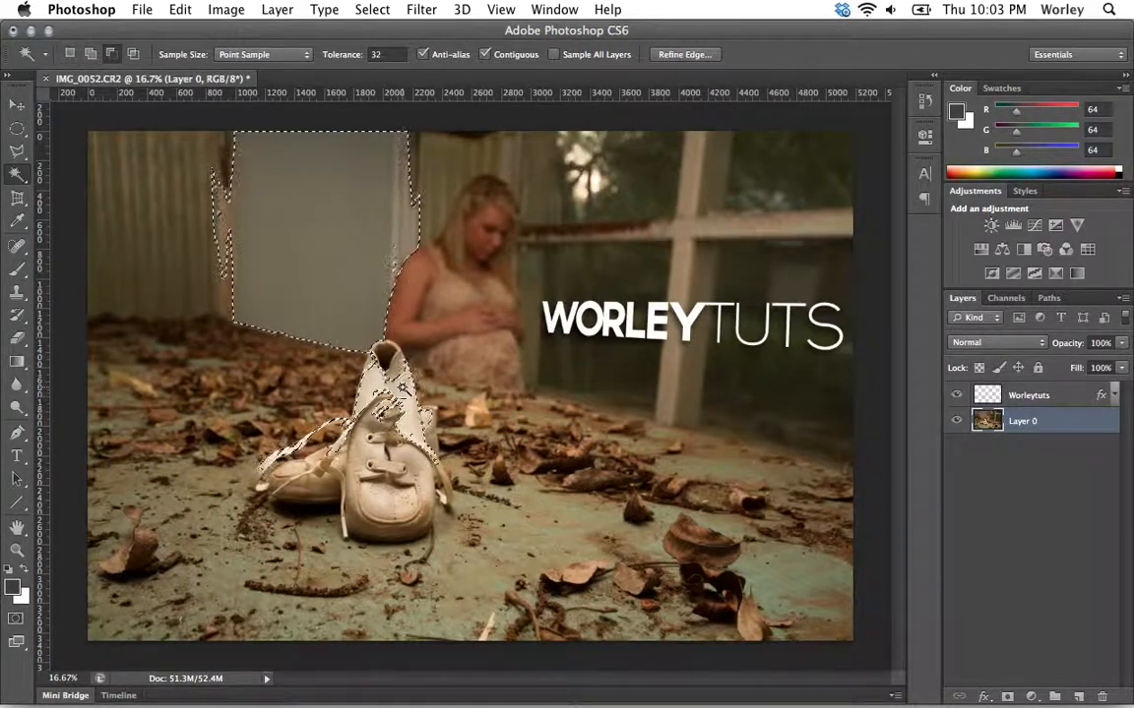
pyautogui.keyDown('alt'); pyautogui.click(402, 389); pyautogui.keyUp('alt')
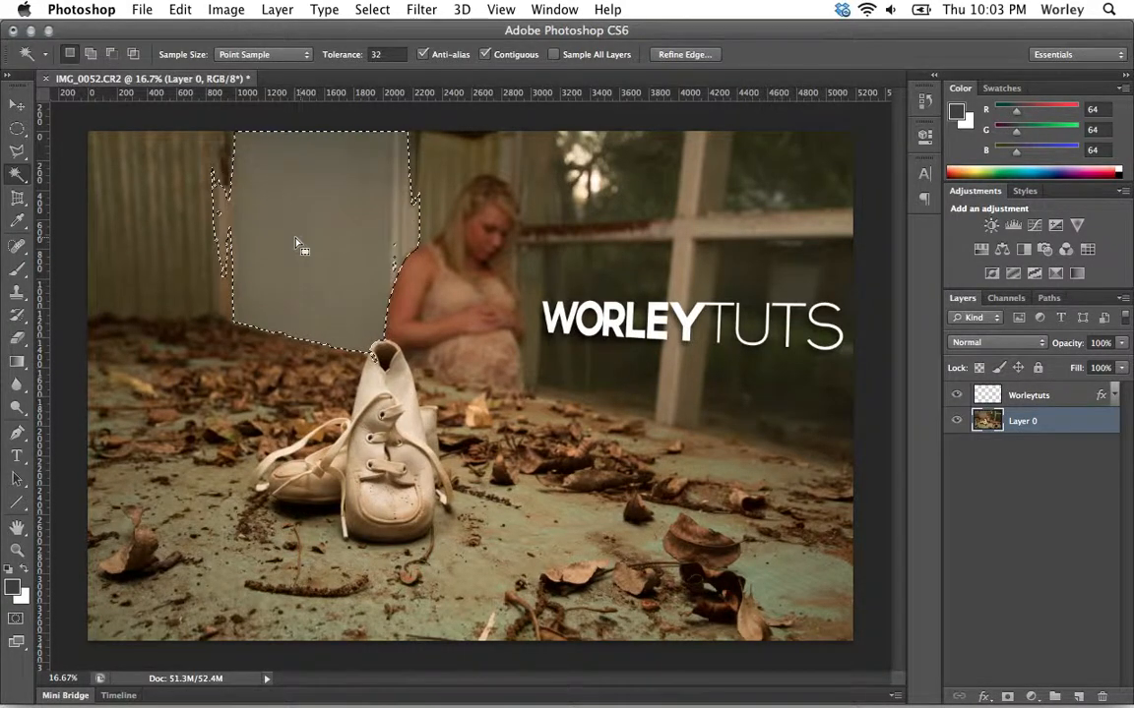
# - Switch from the wall panel selection to a Quick Selection of the green floor beside the shoes at brush size 100, and deselect it
pyautogui.moveTo(19, 174)
pyautogui.mouseDown()
pyautogui.moveTo(38, 165)
pyautogui.moveTo(56, 176)
pyautogui.mouseUp()
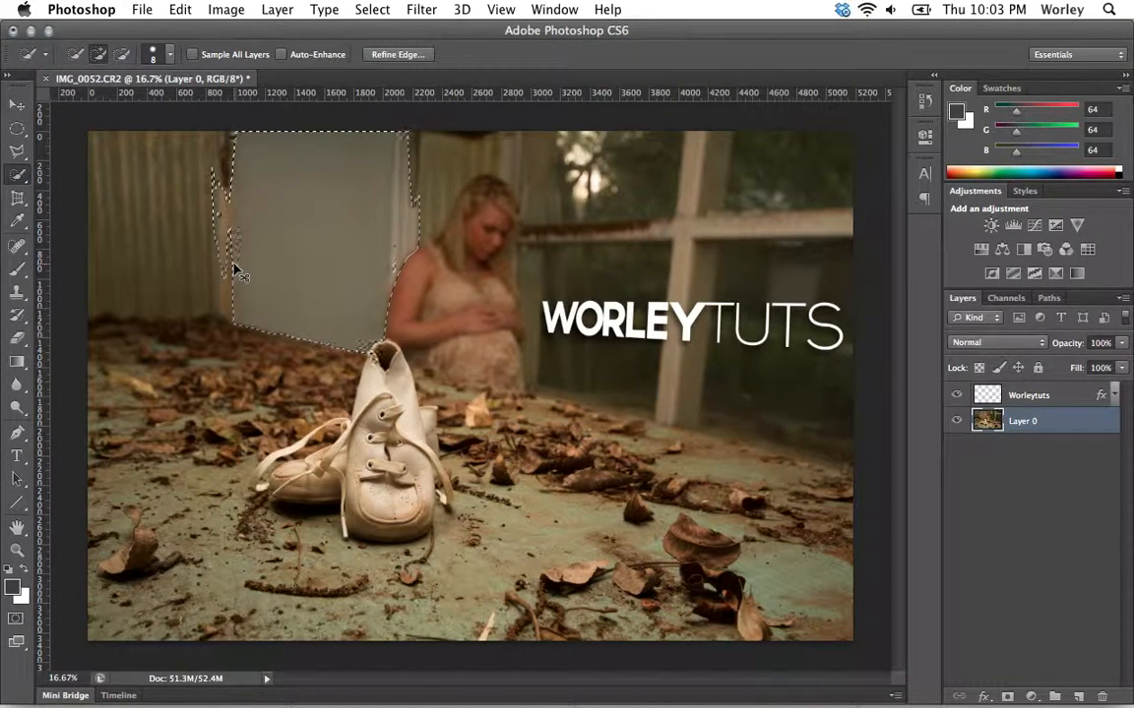
pyautogui.press('super+d')
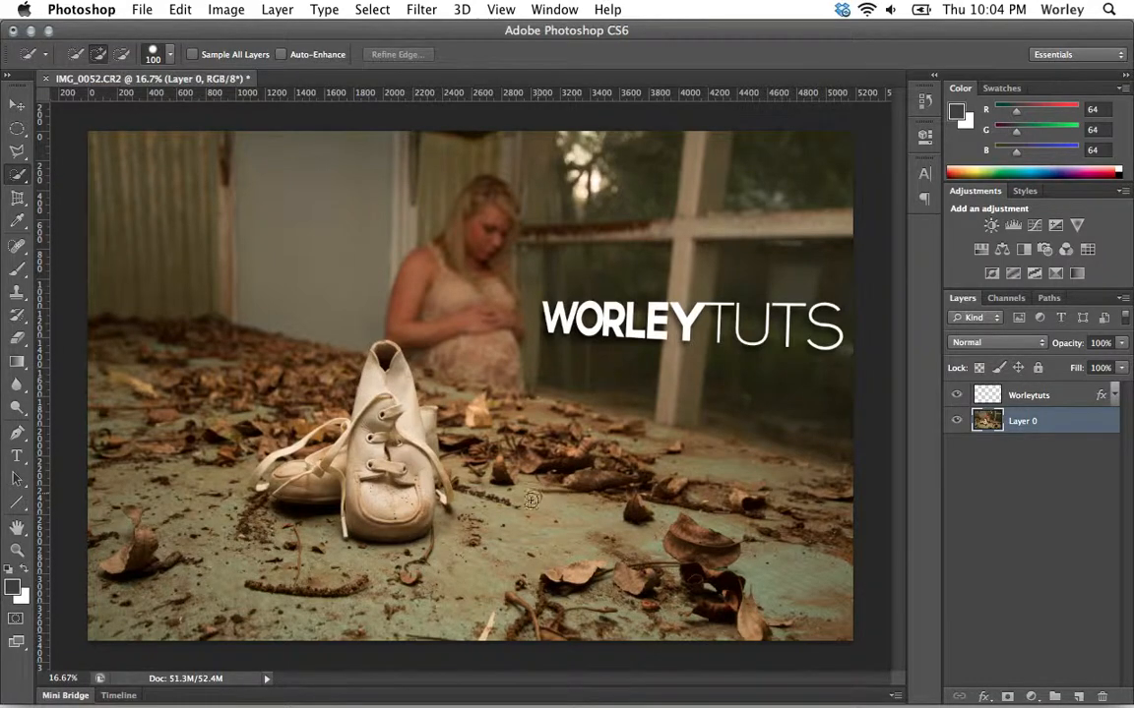
pyautogui.moveTo(514, 540)
pyautogui.mouseDown()
pyautogui.moveTo(472, 497)
pyautogui.moveTo(492, 472)
pyautogui.moveTo(590, 511)
pyautogui.moveTo(615, 541)
pyautogui.moveTo(551, 579)
pyautogui.moveTo(477, 586)
pyautogui.moveTo(408, 543)
pyautogui.moveTo(407, 524)
pyautogui.moveTo(518, 531)
pyautogui.mouseUp()
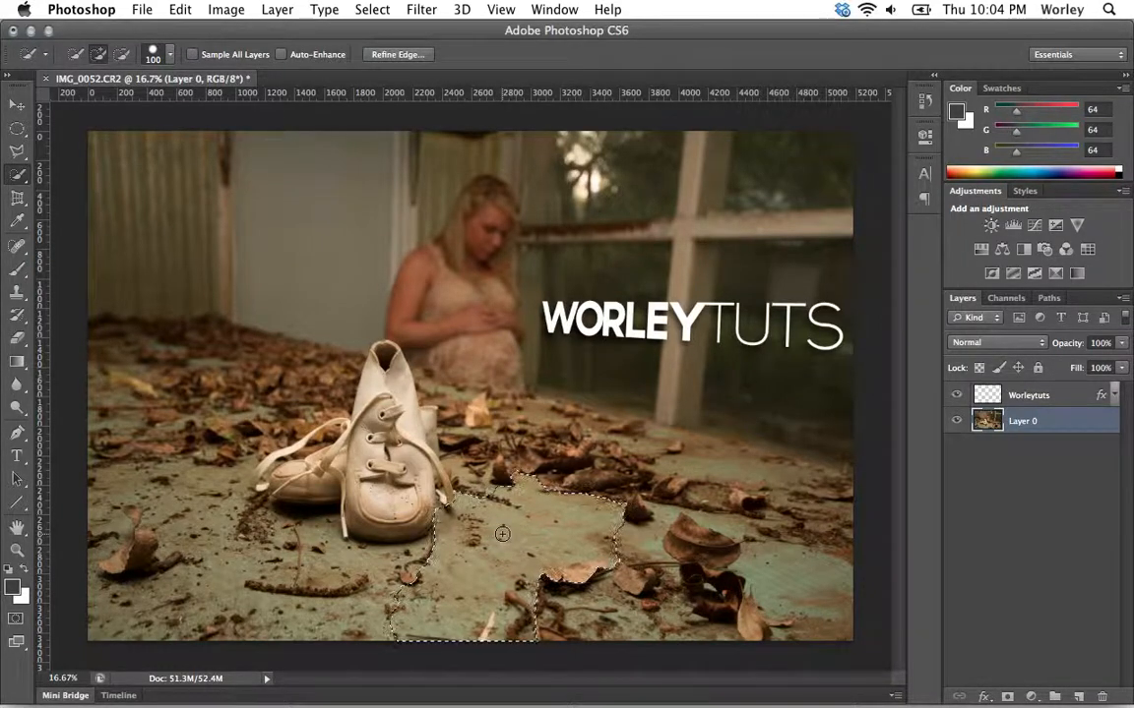
pyautogui.press('super+d')
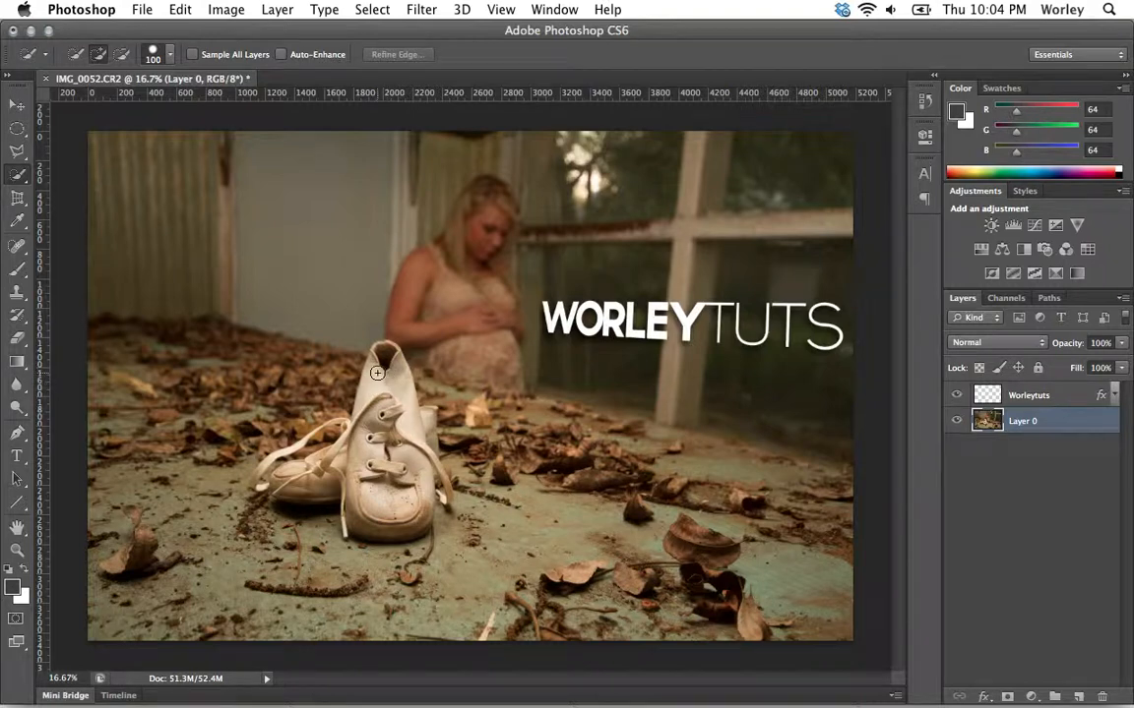
# - Select both shoes with the Quick Selection tool at brush size 100
pyautogui.moveTo(377, 373)
pyautogui.mouseDown()
pyautogui.moveTo(394, 484)
pyautogui.moveTo(374, 503)
pyautogui.mouseUp()
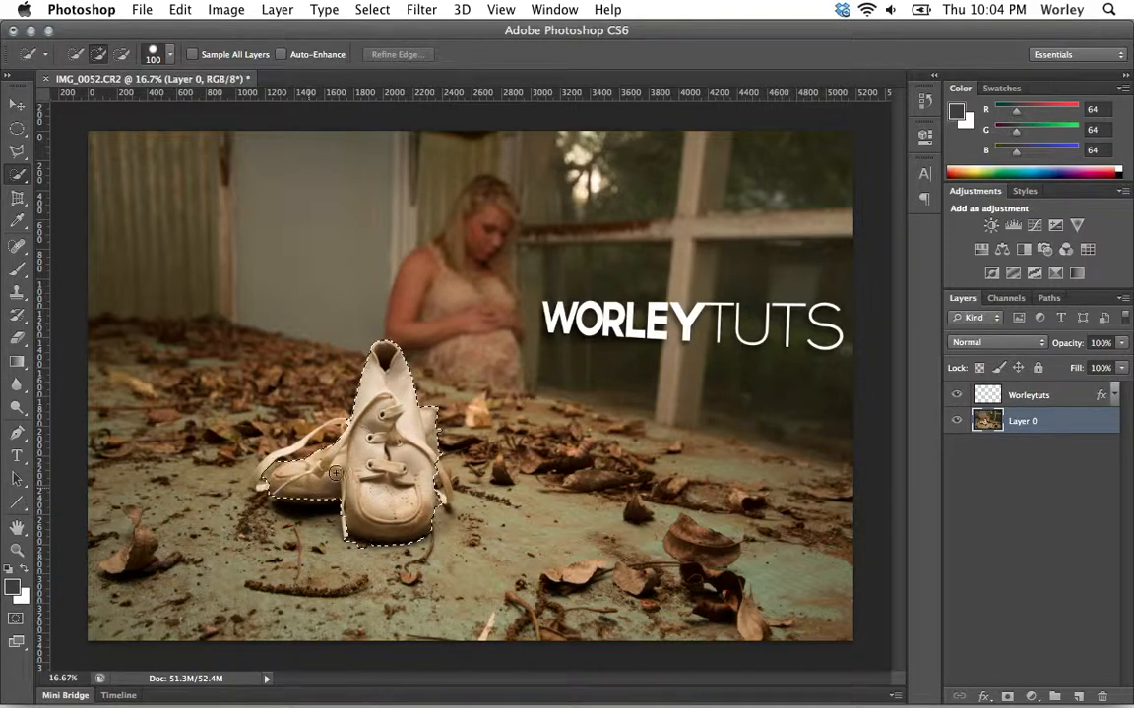
pyautogui.moveTo(346, 470); pyautogui.dragTo(346, 461)
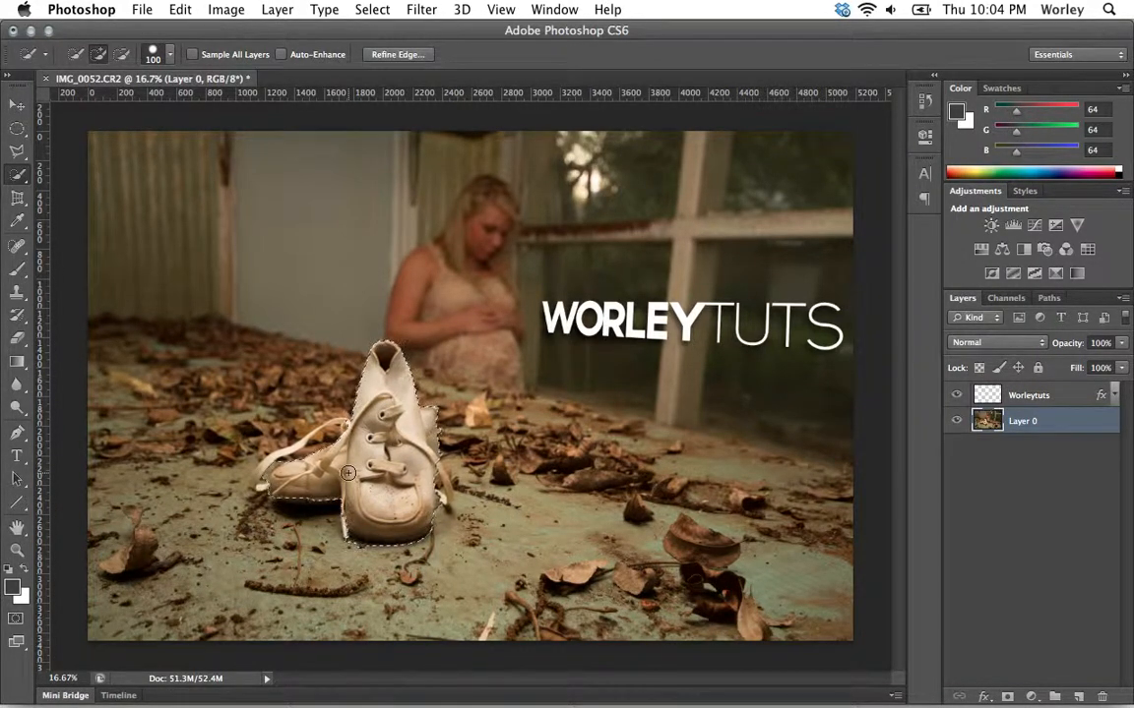
# - Reduce the Quick Selection brush to size 35 for the rear shoe's loose lace, and deselect the shoes
pyautogui.press('super+plus')
pyautogui.press('super+plus')
pyautogui.press('super+plus')
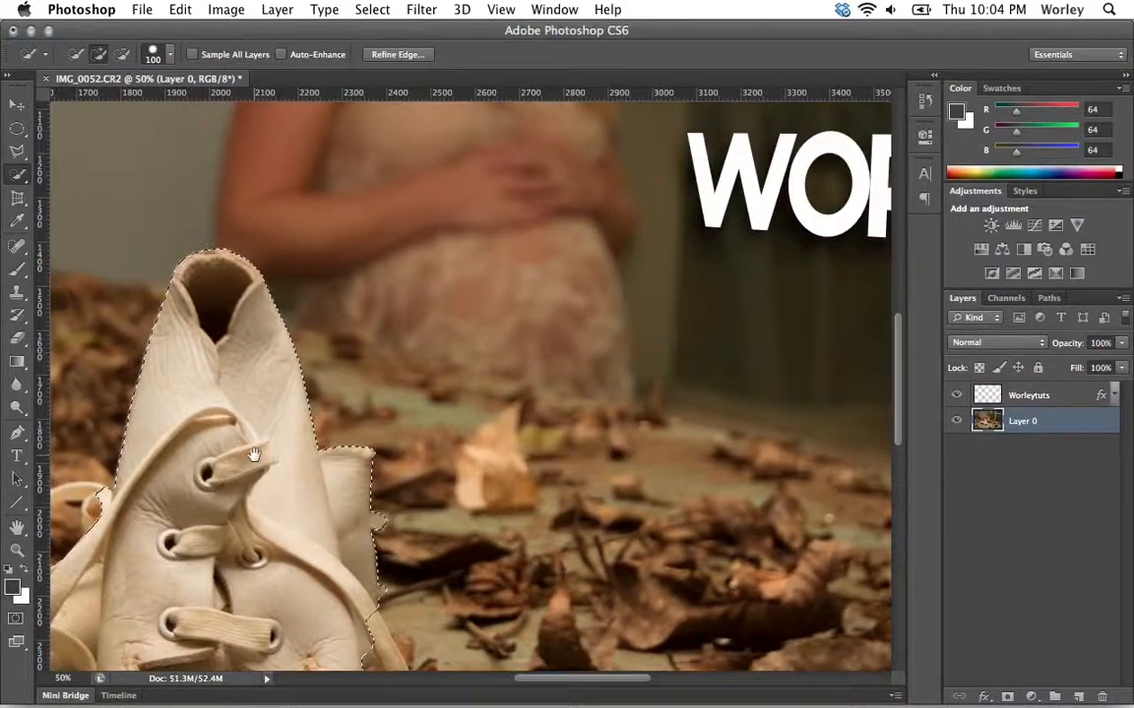
pyautogui.moveTo(254, 455); pyautogui.dragTo(712, 332)
pyautogui.press('[')
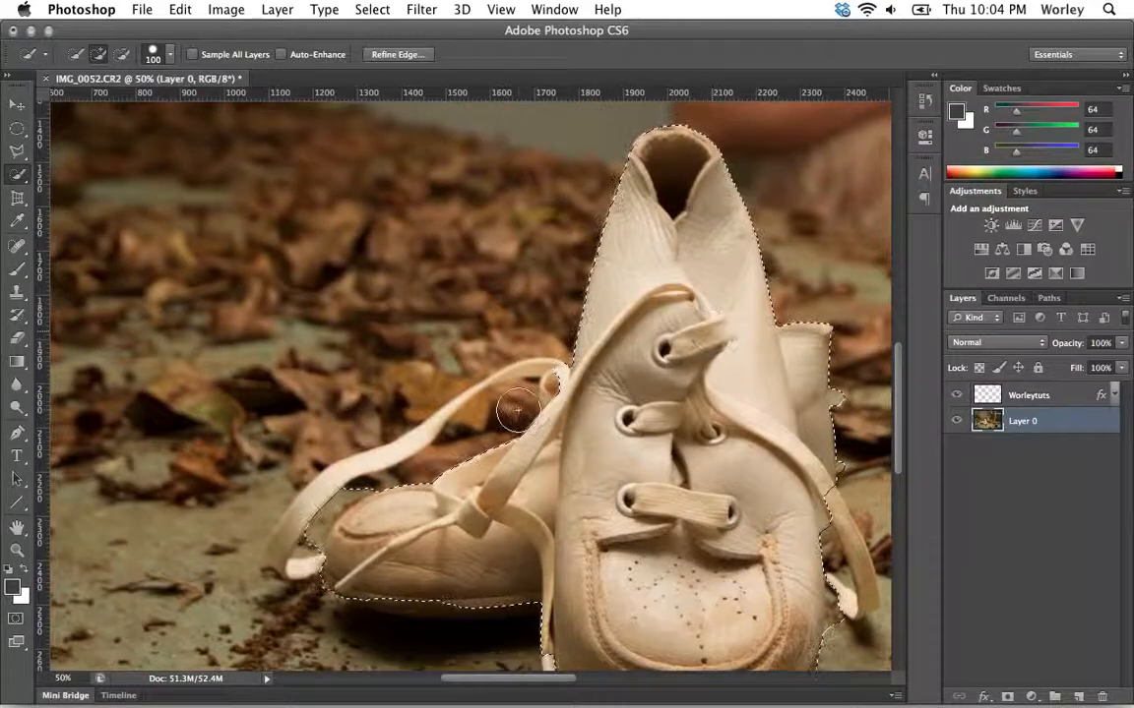
pyautogui.press('[')
pyautogui.press('[')
pyautogui.press('[')
pyautogui.press('[')
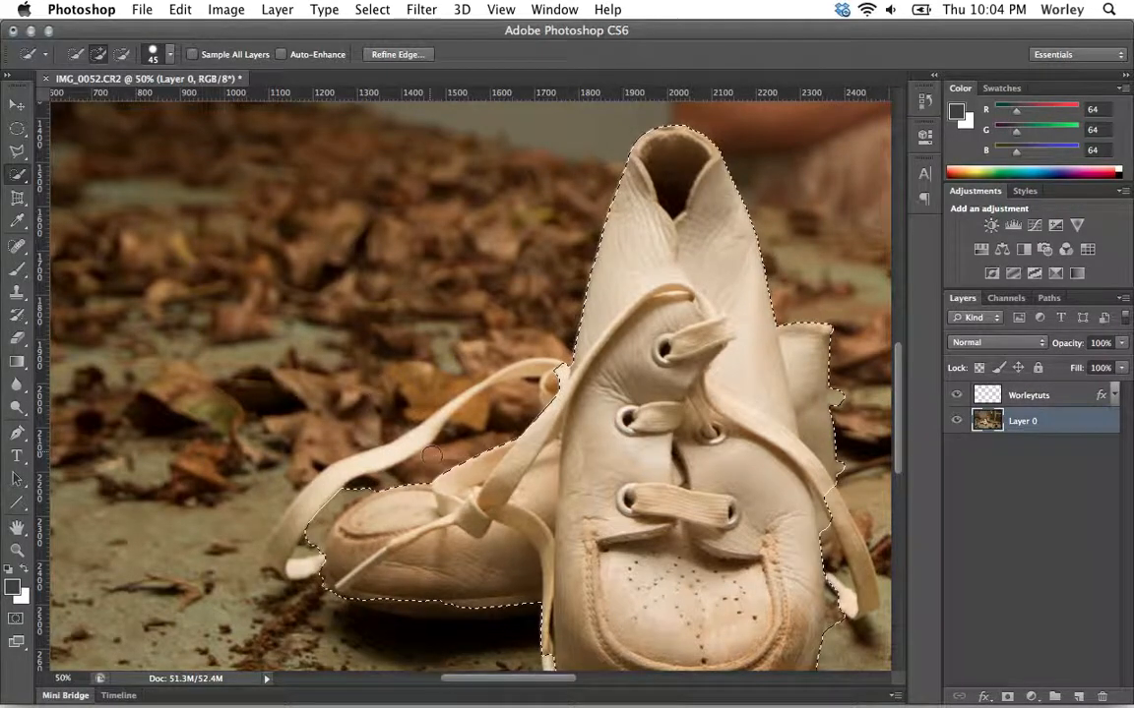
pyautogui.moveTo(352, 466); pyautogui.dragTo(401, 444)
pyautogui.press('super+d')
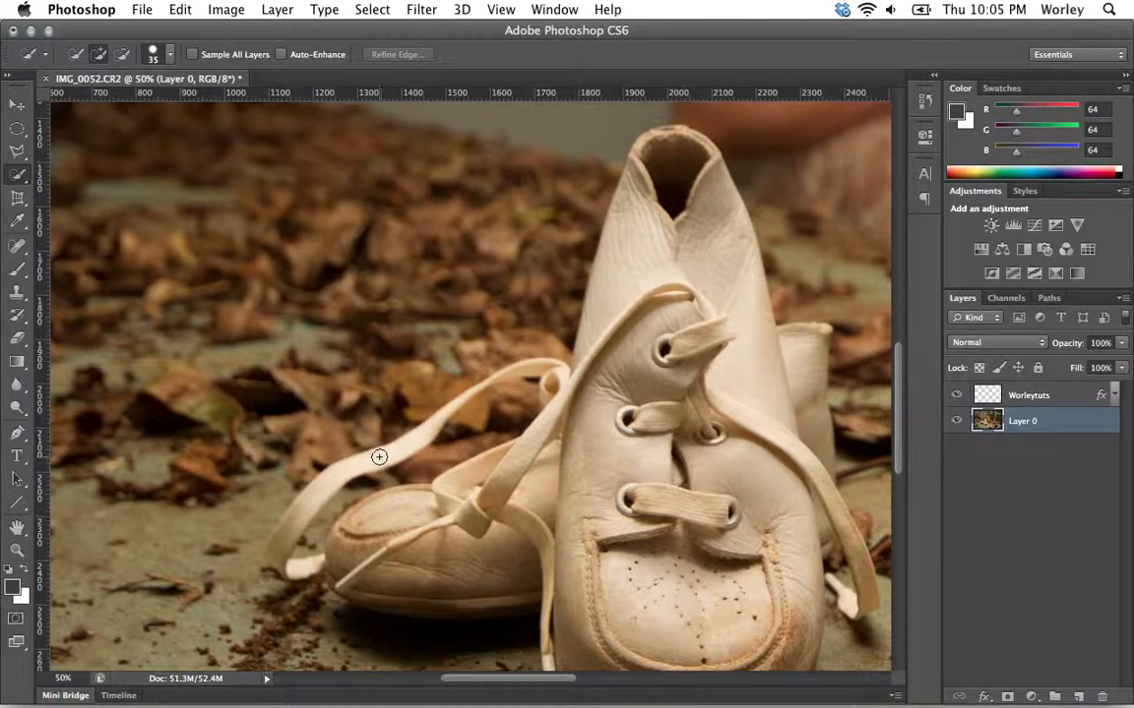
# - Quick-select the rear shoe's loose lace, add the leaves around it and subtract part of them again, and deselect
pyautogui.moveTo(386, 455); pyautogui.dragTo(359, 464)
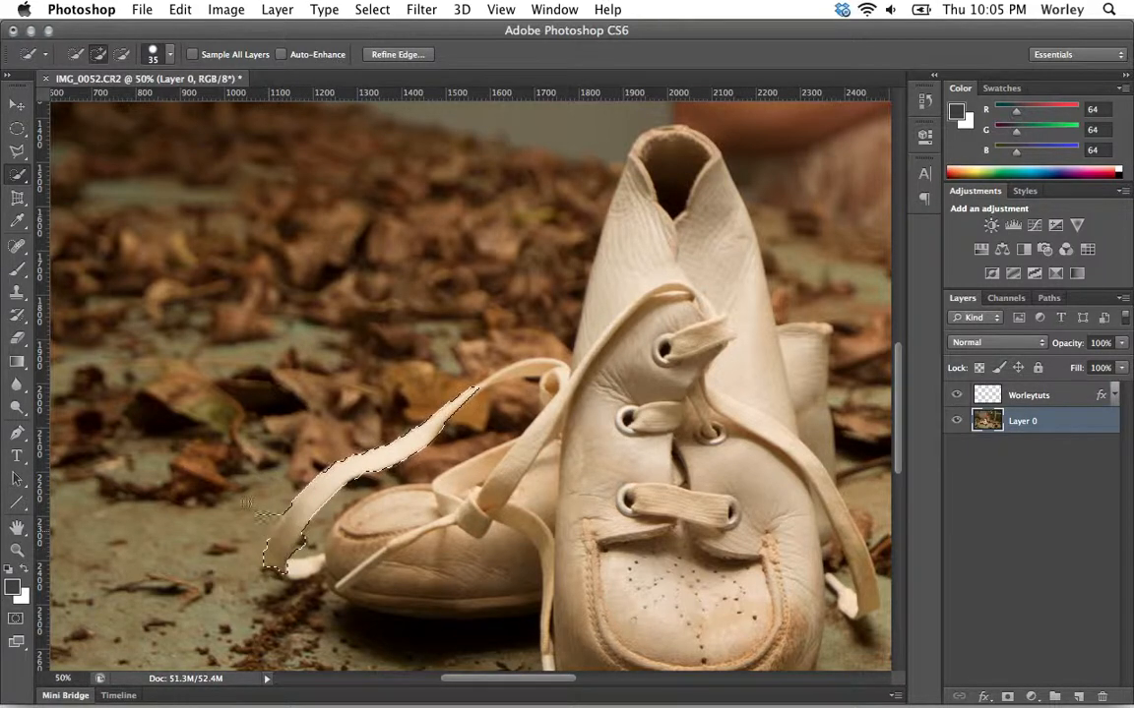
pyautogui.moveTo(246, 505)
pyautogui.mouseDown()
pyautogui.moveTo(201, 437)
pyautogui.moveTo(222, 398)
pyautogui.moveTo(251, 379)
pyautogui.moveTo(339, 440)
pyautogui.mouseUp()
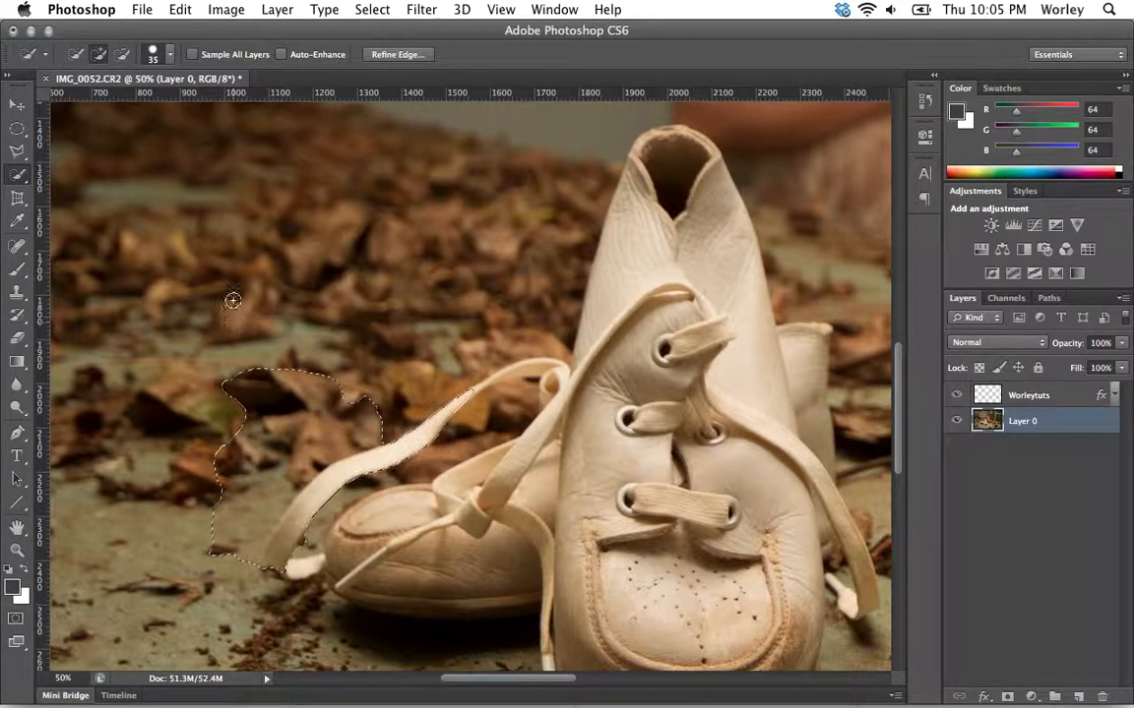
pyautogui.press('alt')
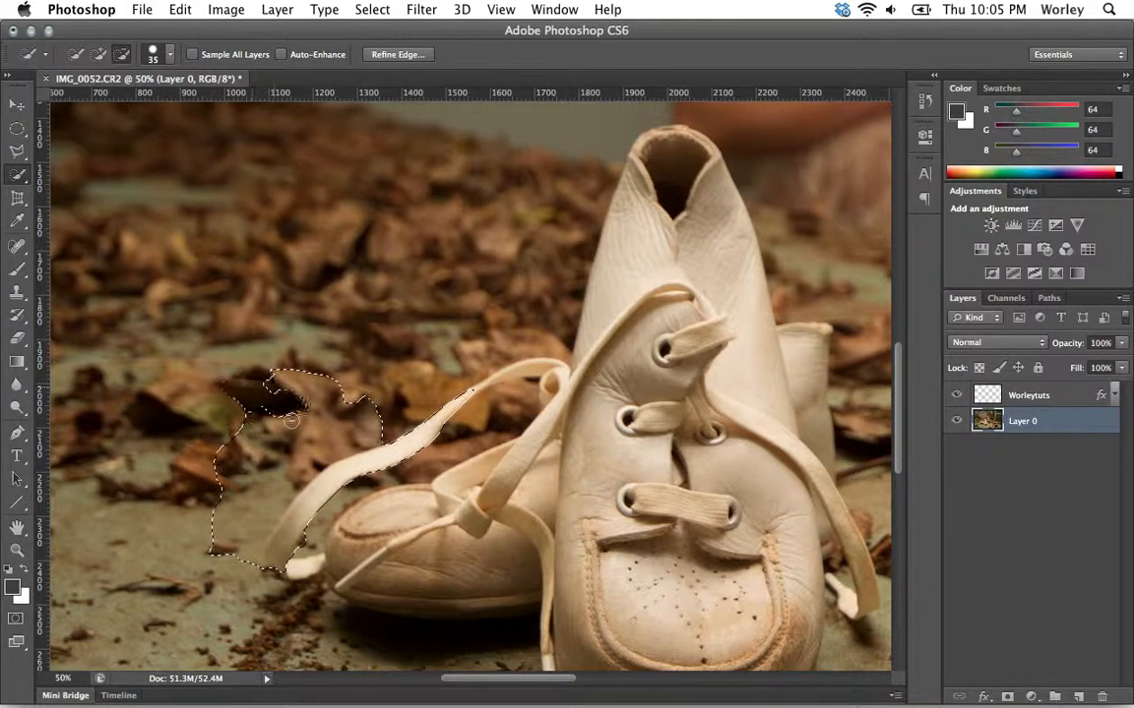
pyautogui.moveTo(264, 386); pyautogui.dragTo(317, 392)
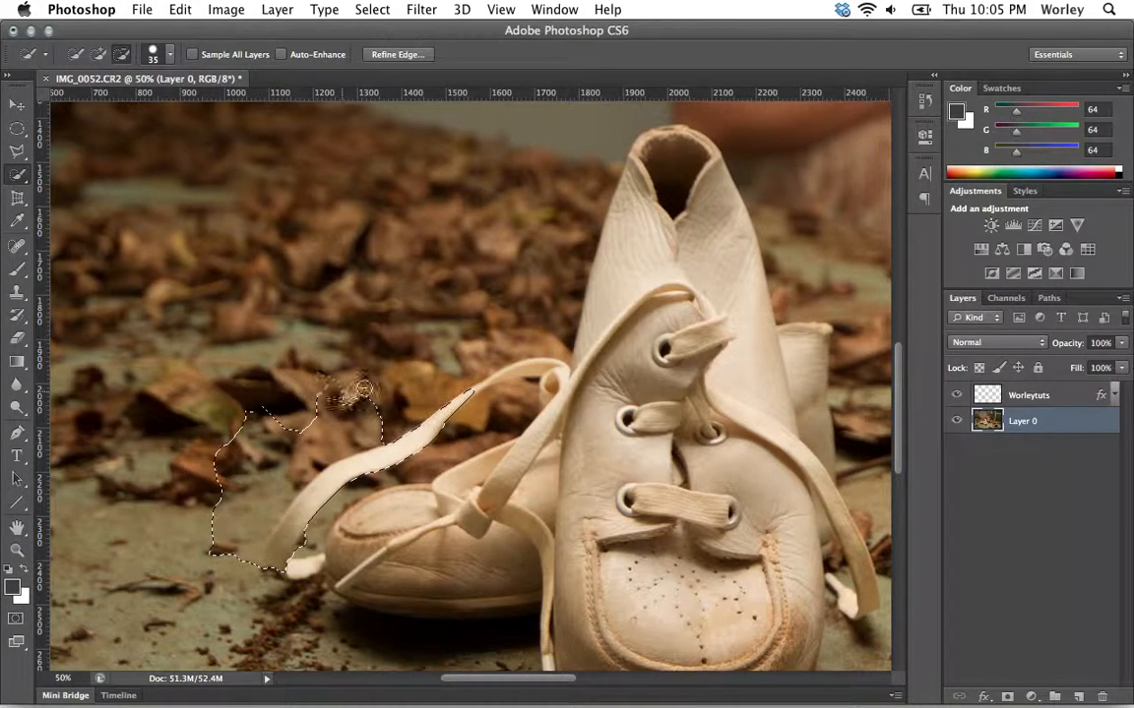
pyautogui.moveTo(248, 425)
pyautogui.mouseDown()
pyautogui.moveTo(227, 528)
pyautogui.moveTo(257, 438)
pyautogui.moveTo(275, 425)
pyautogui.moveTo(239, 487)
pyautogui.moveTo(223, 553)
pyautogui.moveTo(308, 433)
pyautogui.mouseUp()
pyautogui.press('super+d')
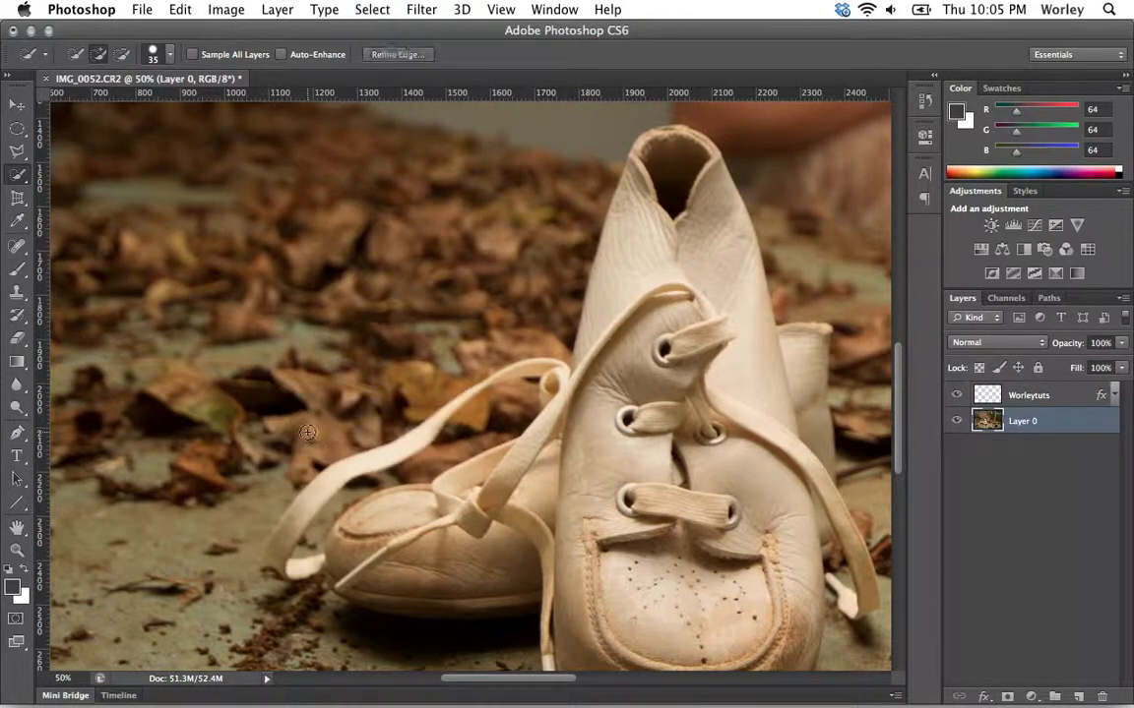
# - Select the woman in the background with the Quick Selection tool at brush size 60 and copy her to a new layer
pyautogui.press('super+0')
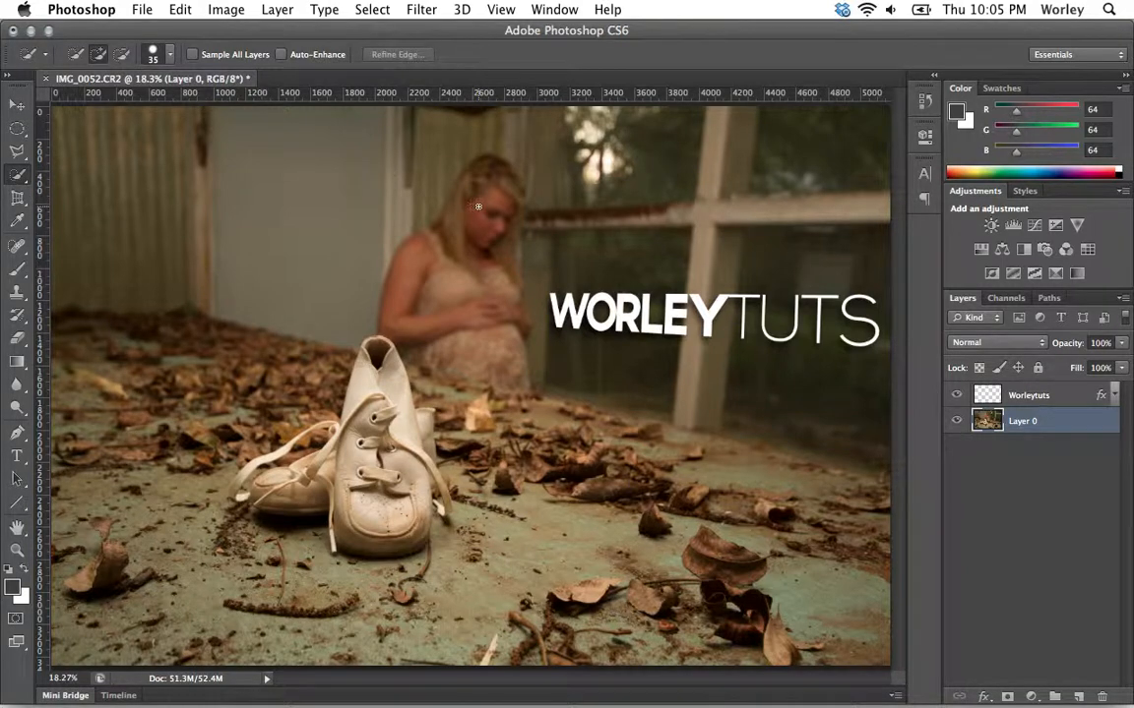
pyautogui.moveTo(477, 200)
pyautogui.mouseDown()
pyautogui.moveTo(433, 196)
pyautogui.moveTo(433, 261)
pyautogui.moveTo(497, 206)
pyautogui.moveTo(403, 192)
pyautogui.moveTo(451, 149)
pyautogui.moveTo(488, 263)
pyautogui.moveTo(441, 261)
pyautogui.moveTo(463, 265)
pyautogui.moveTo(354, 315)
pyautogui.moveTo(444, 299)
pyautogui.mouseUp()
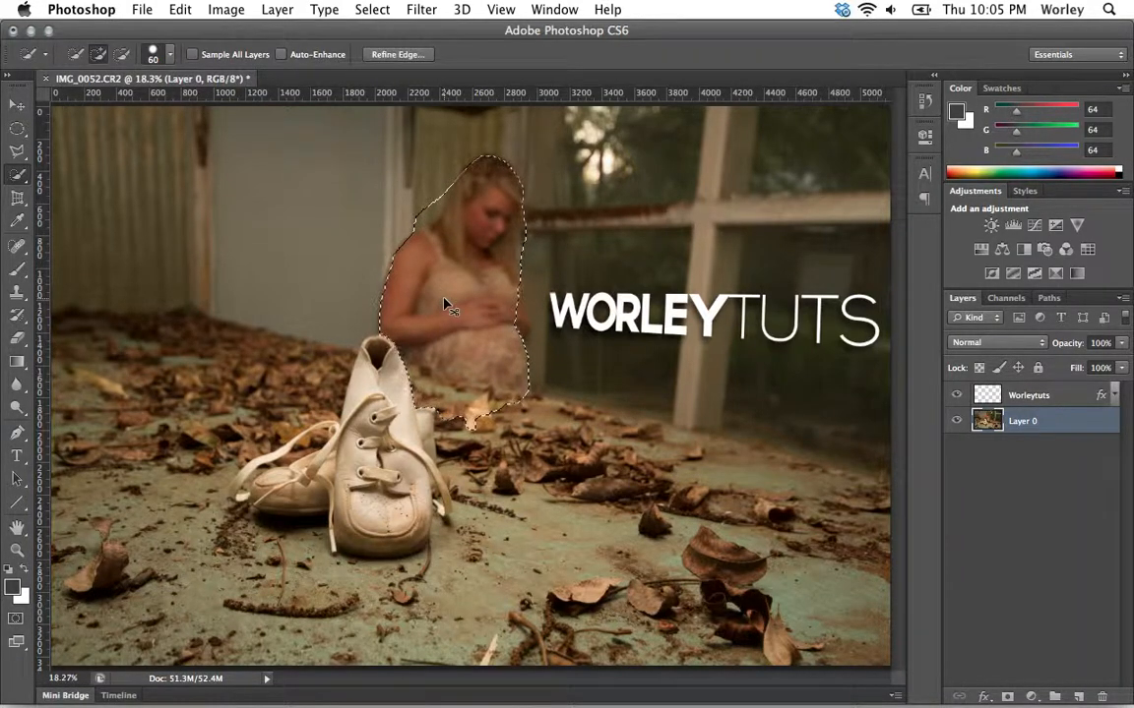
pyautogui.press('super+j')
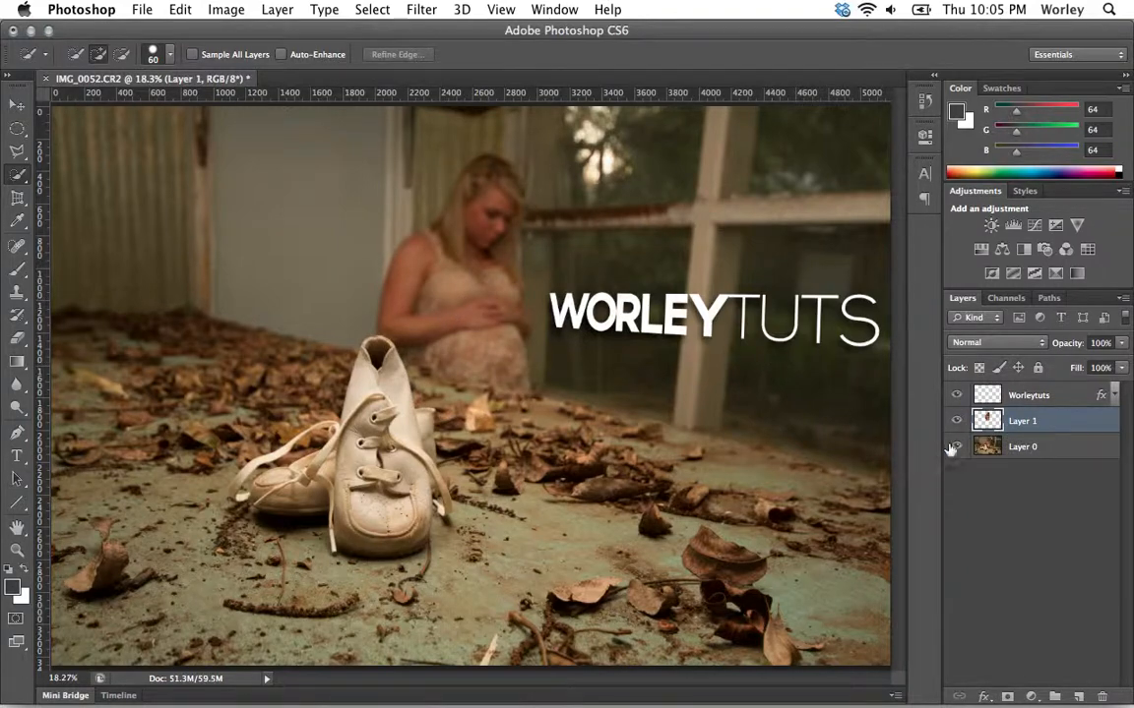
# - Hide Layer 0 to view the copied woman on her own, show it again, and delete the copied layer
pyautogui.click(955, 448)
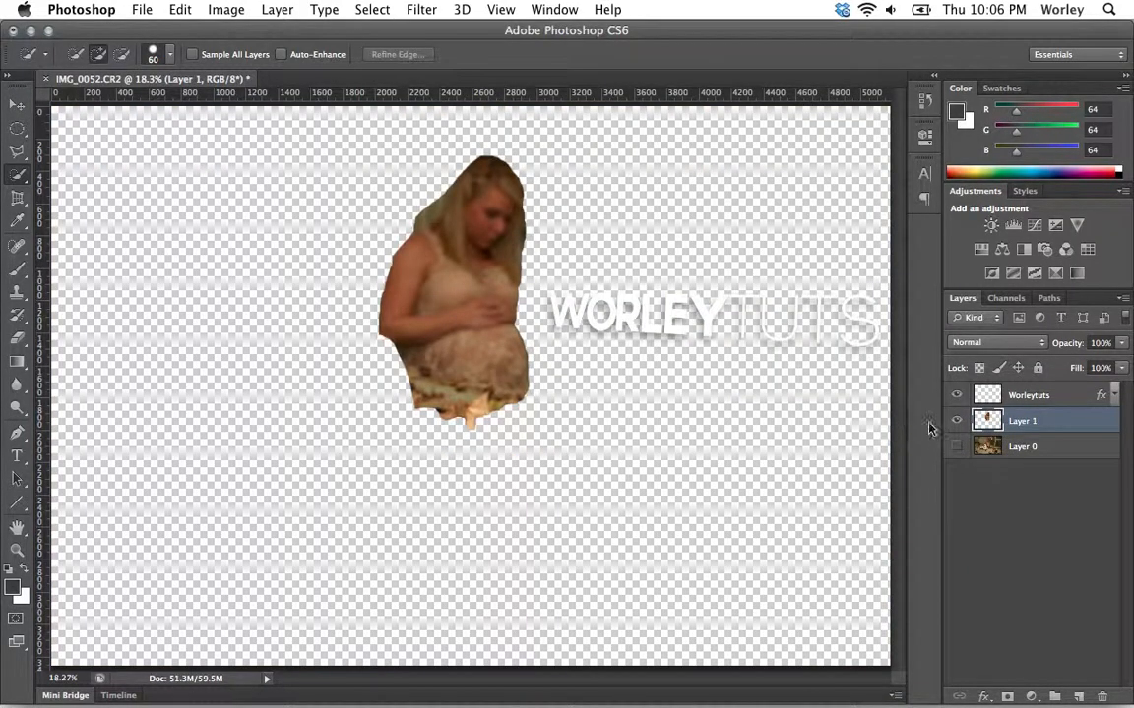
pyautogui.click(955, 448)
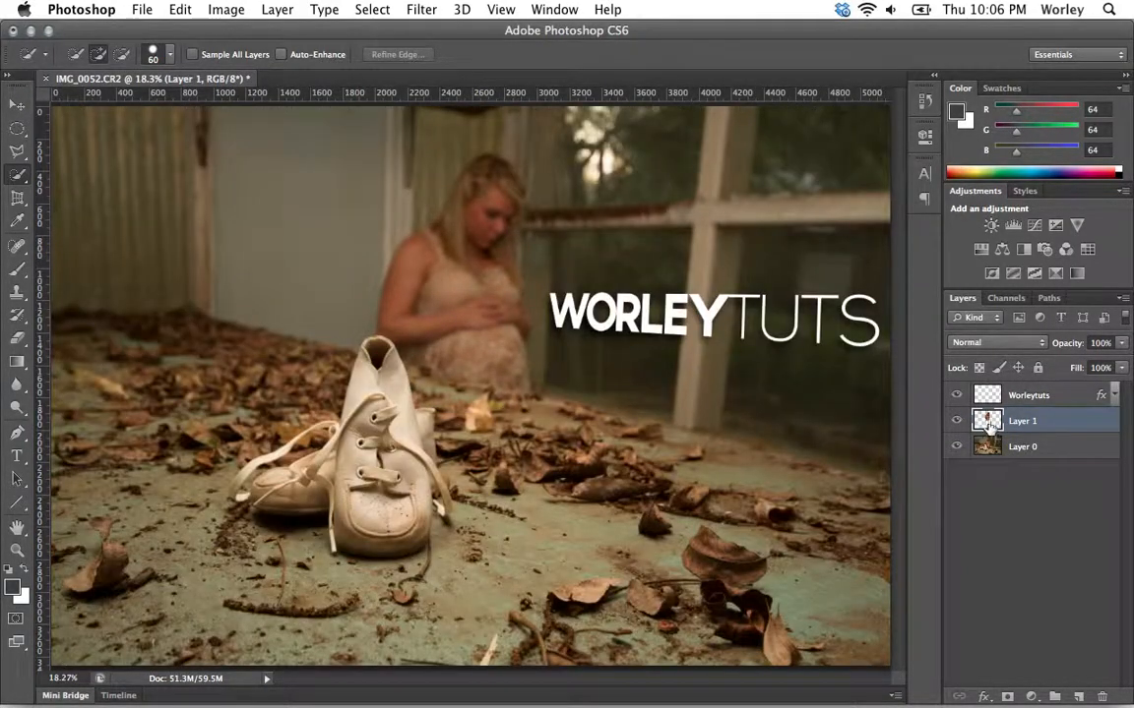
pyautogui.press('Delete')
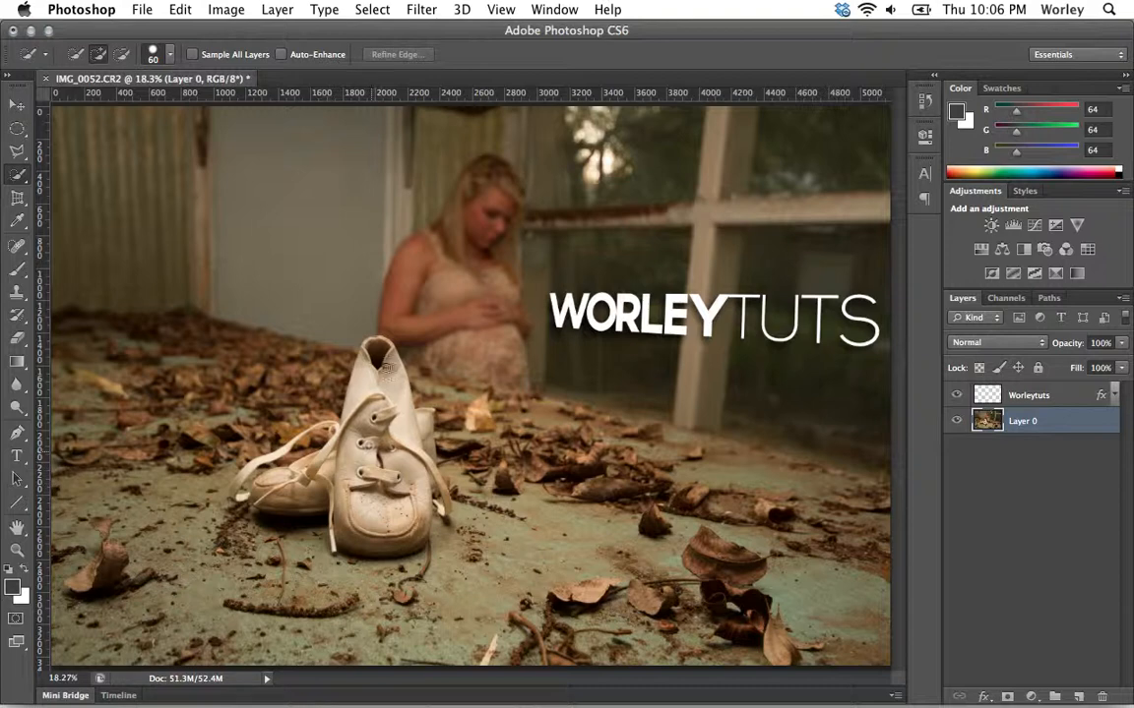
# - Select both shoes with the Quick Selection tool at brush size 60
pyautogui.moveTo(384, 369)
pyautogui.mouseDown()
pyautogui.moveTo(374, 441)
pyautogui.moveTo(392, 543)
pyautogui.moveTo(397, 487)
pyautogui.moveTo(292, 475)
pyautogui.moveTo(285, 498)
pyautogui.moveTo(254, 492)
pyautogui.moveTo(335, 480)
pyautogui.mouseUp()
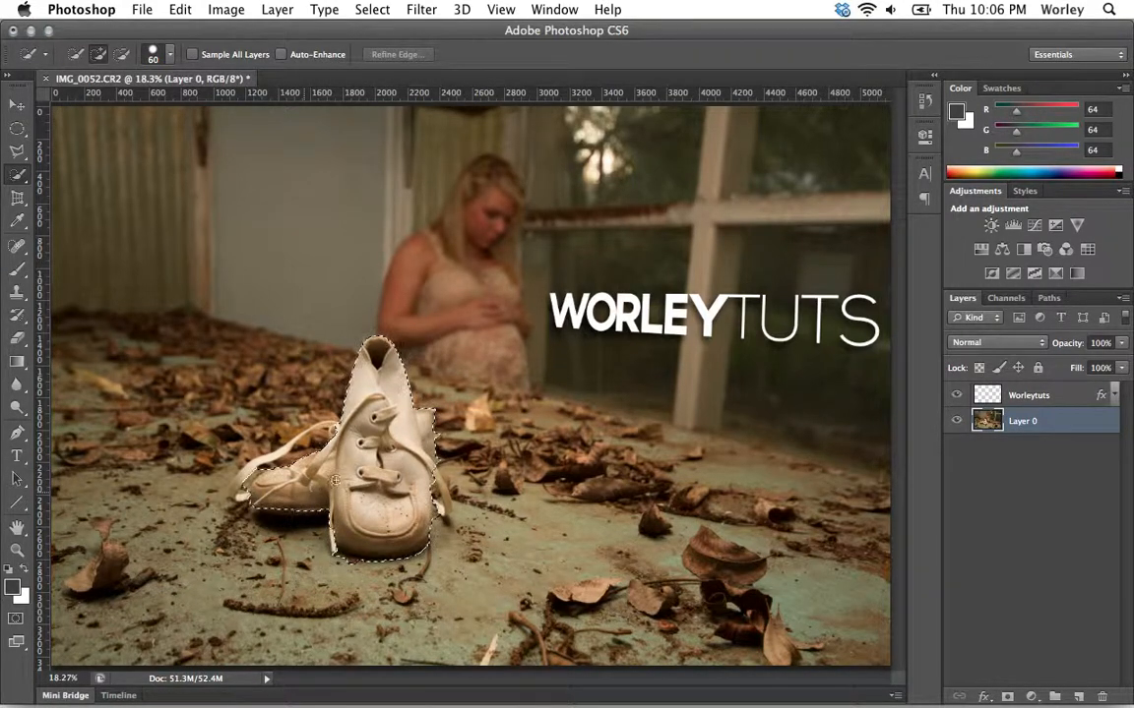
pyautogui.press('super+equal')
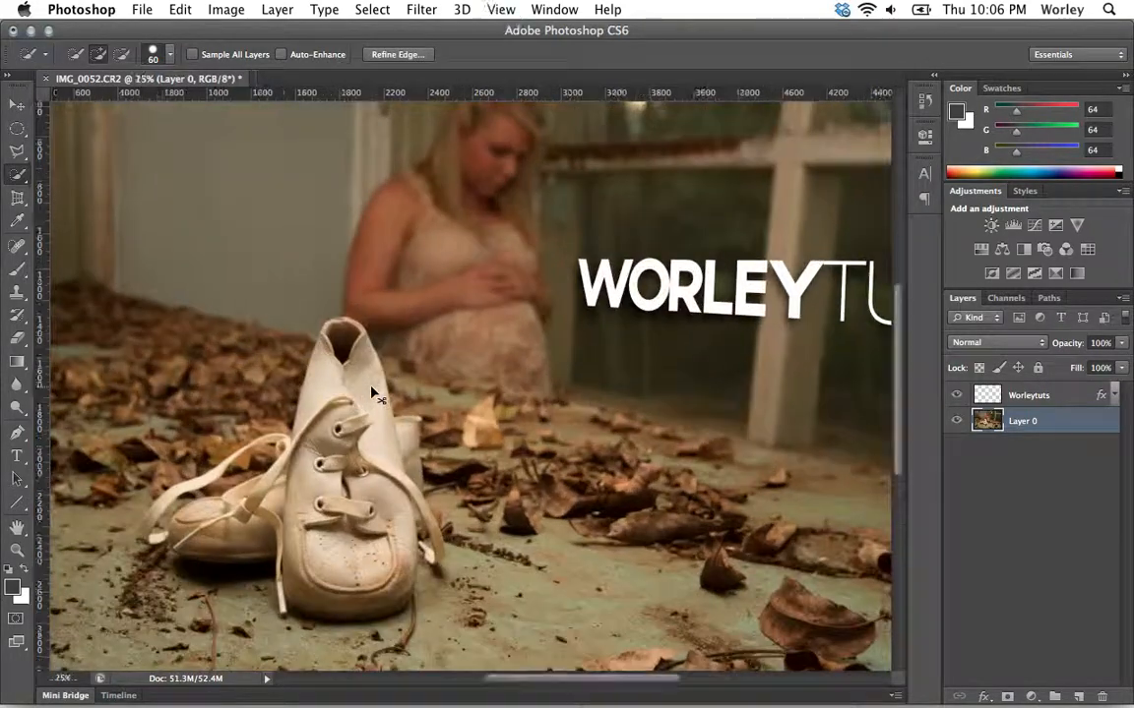
pyautogui.press('super+equal')
pyautogui.press('super+equal')
pyautogui.moveTo(380, 514); pyautogui.dragTo(408, 222)
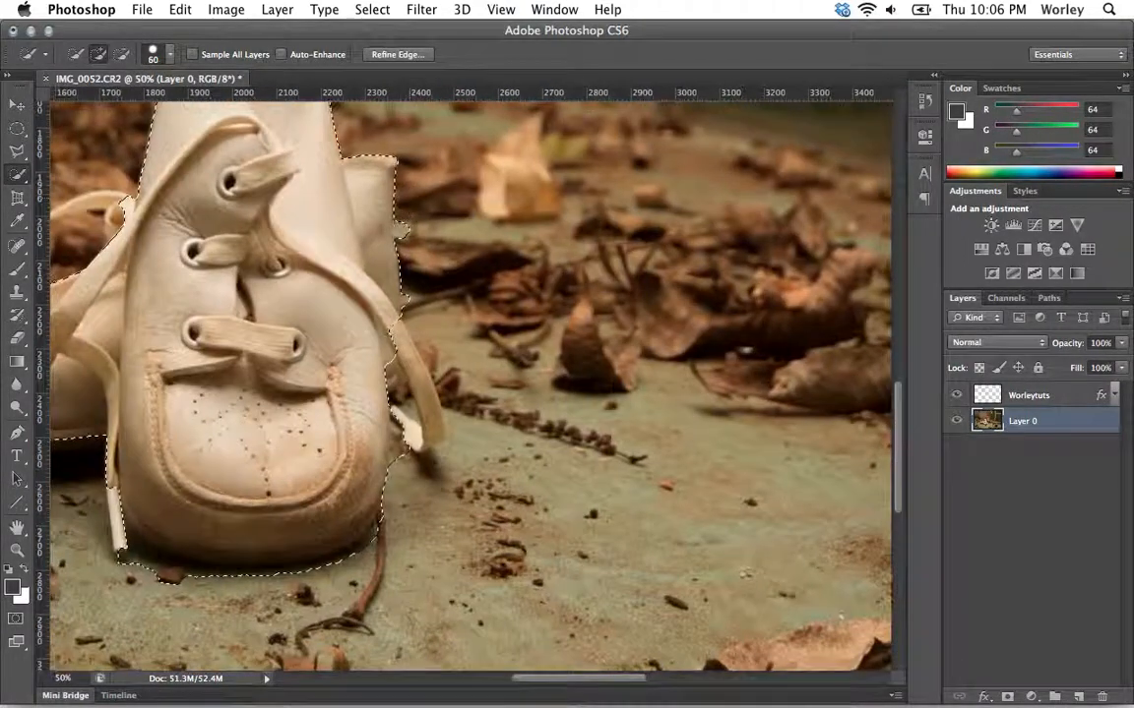
# - Try adding the loose lace beside the front shoe to the selection with the Polygonal Lasso, and deselect everything
pyautogui.click(17, 152)
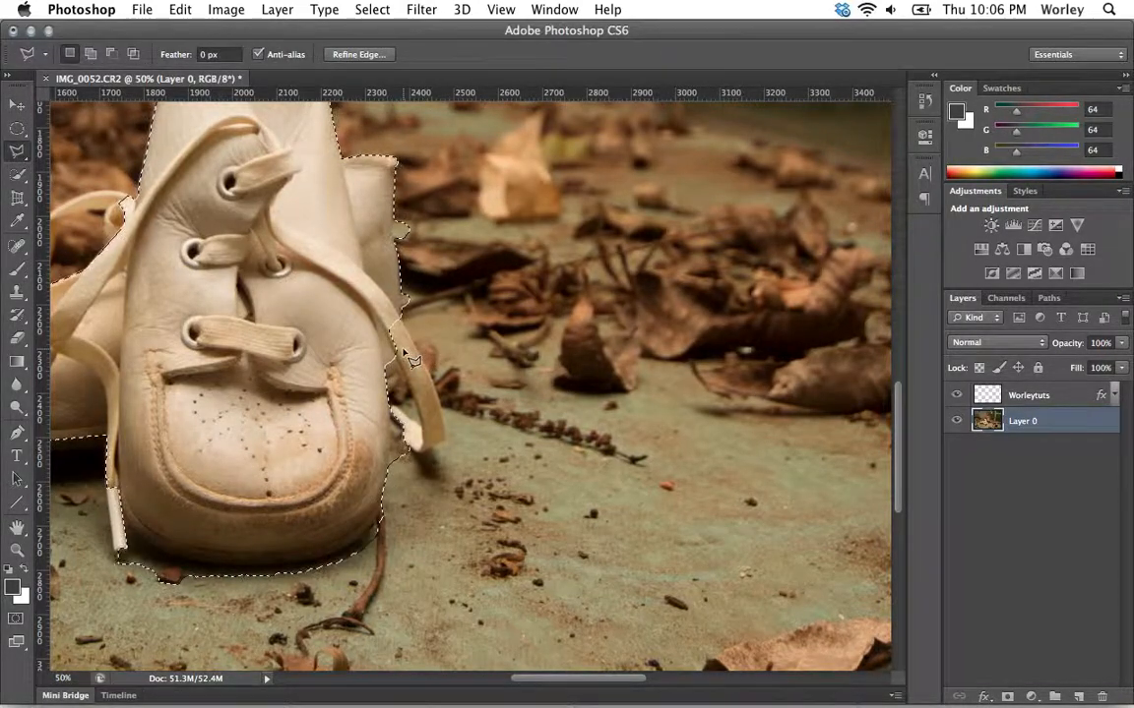
pyautogui.keyDown('shift'); pyautogui.click(395, 341); pyautogui.keyUp('shift')
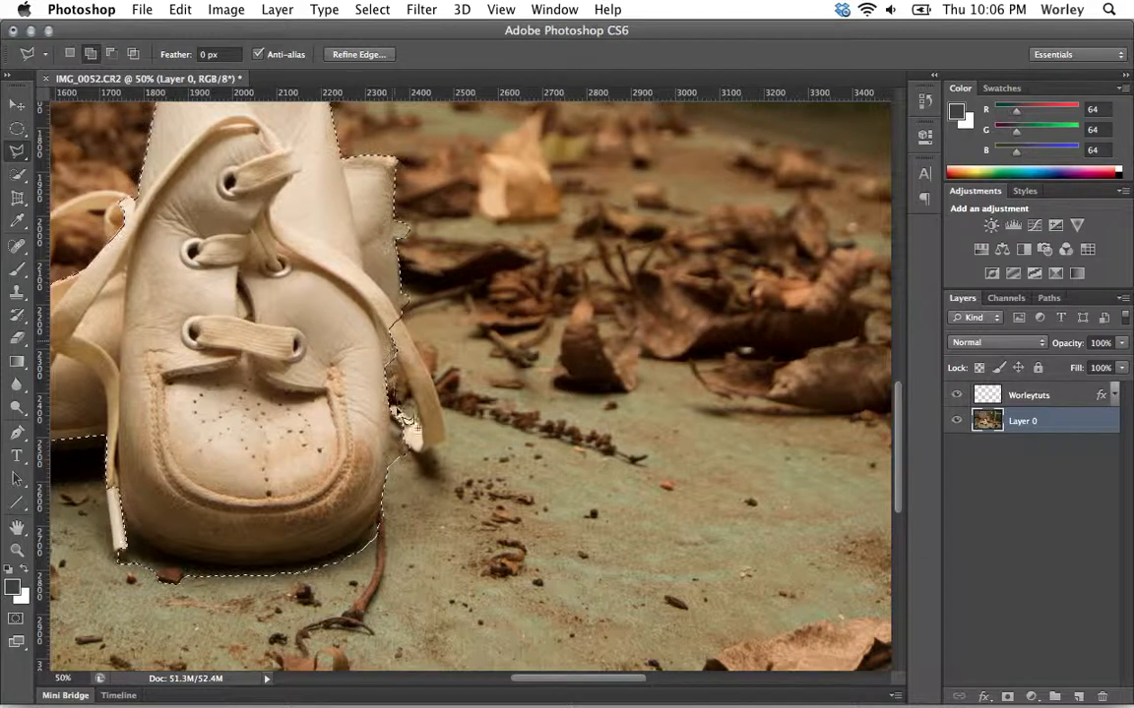
pyautogui.click(425, 437)
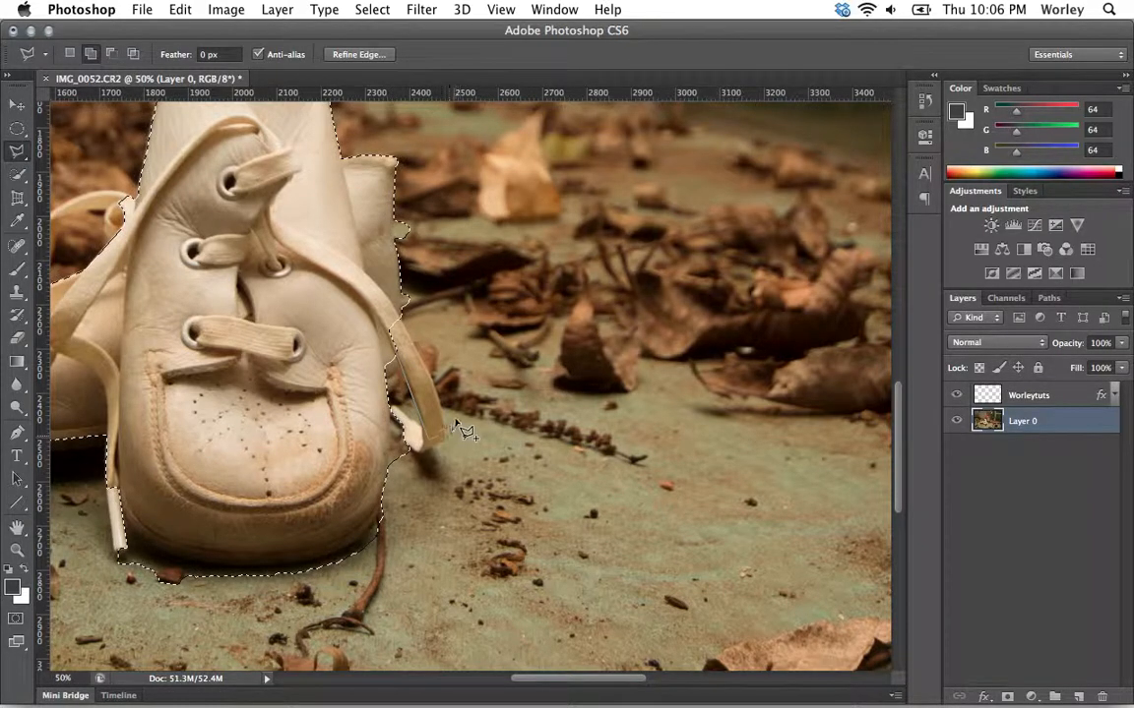
pyautogui.click(453, 417)
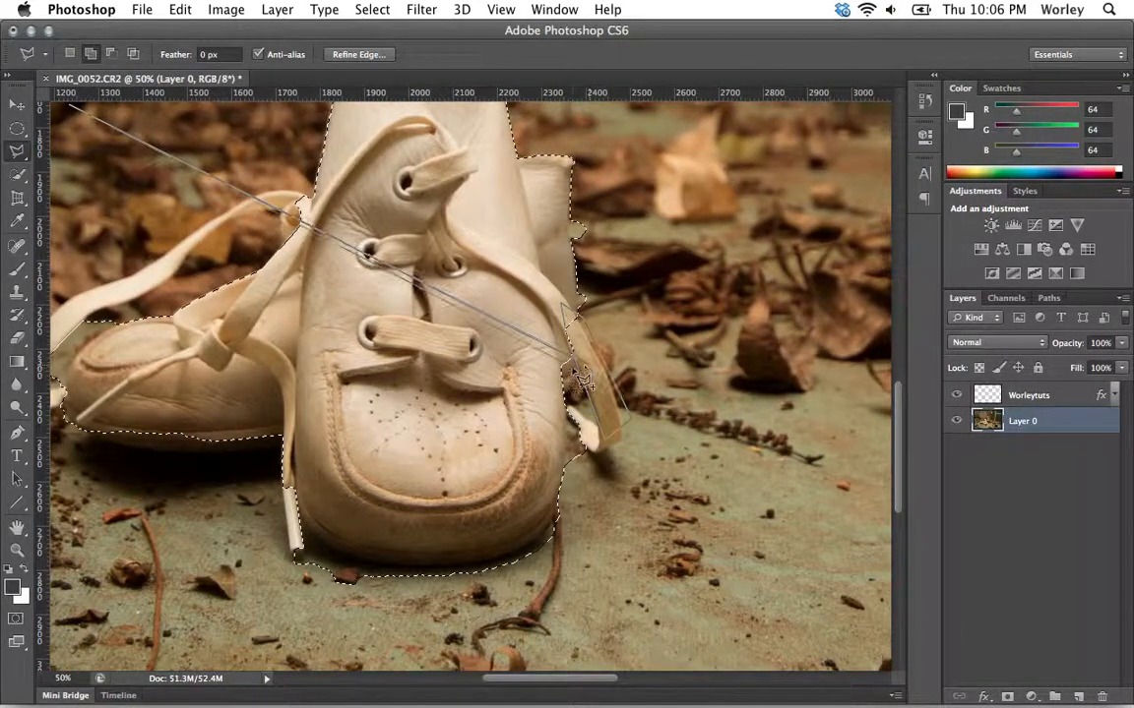
pyautogui.press('Escape')
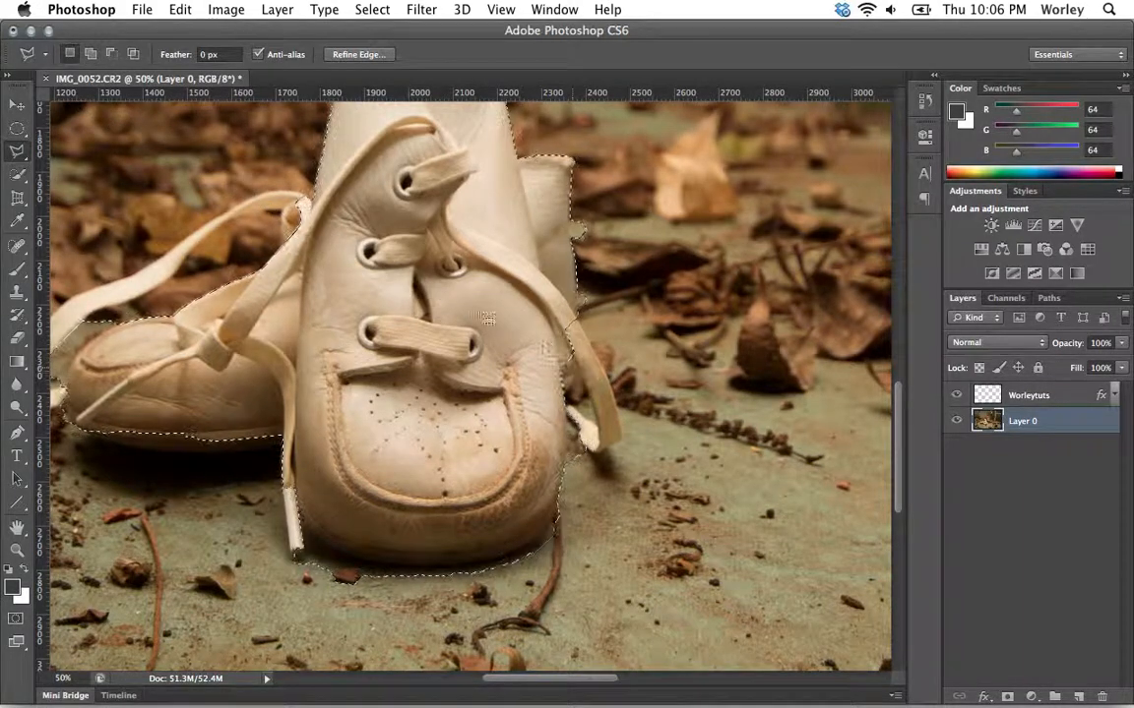
pyautogui.press('super+d')
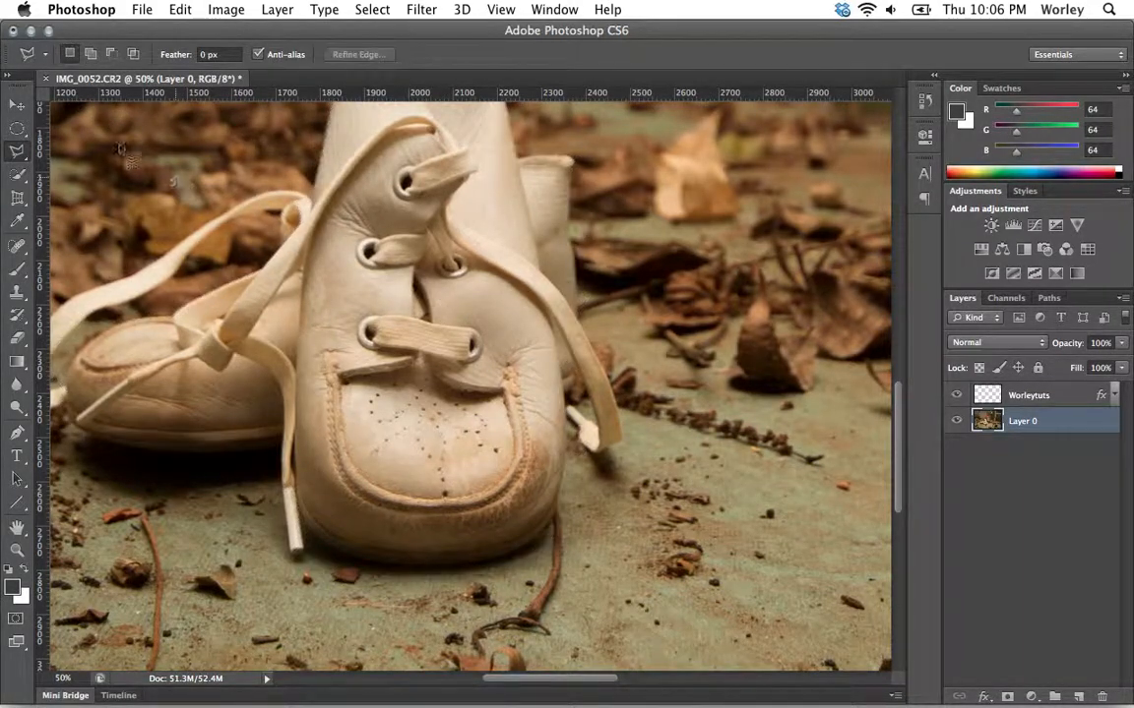
# - Select the empty area around the lettering on the Worleytuts layer with the Magic Wand at tolerance 32, hiding Layer 0 only while selecting
pyautogui.click(17, 104)
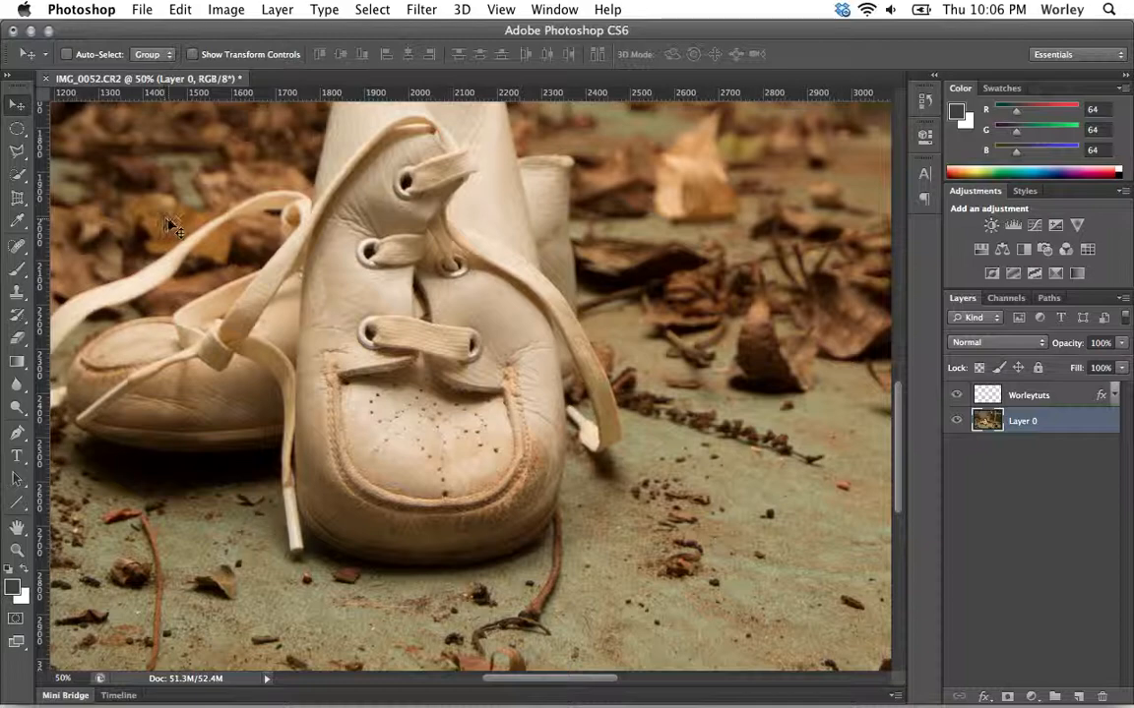
pyautogui.press('super+minus')
pyautogui.press('super+minus')
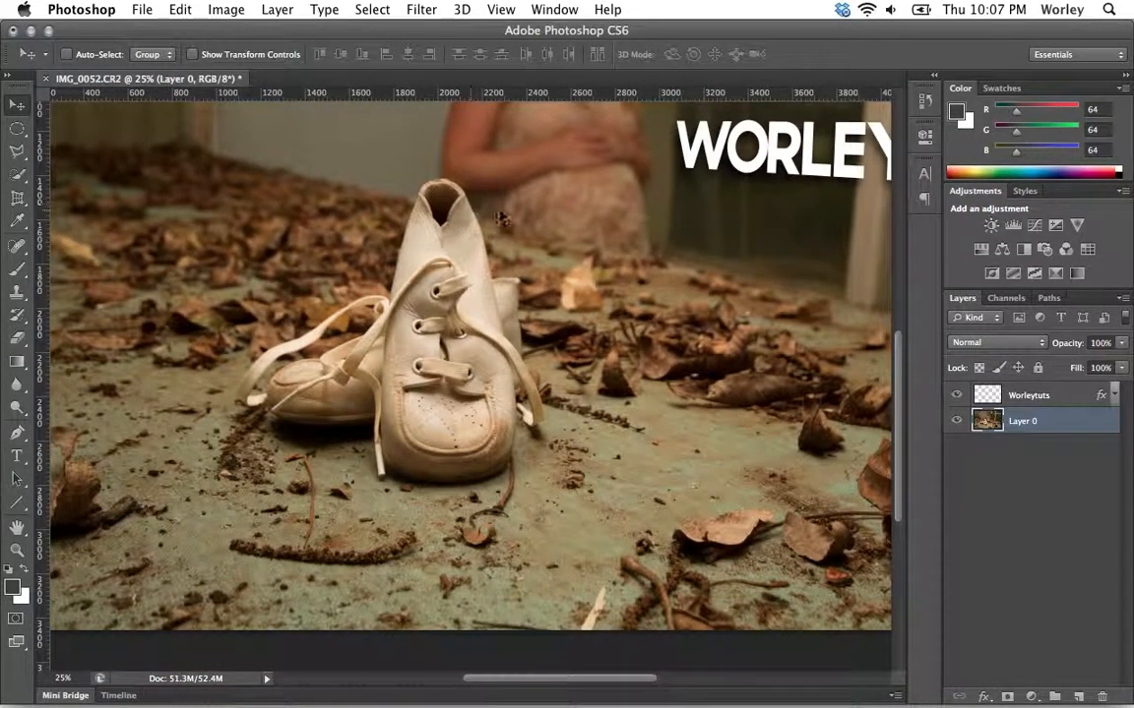
pyautogui.moveTo(499, 208); pyautogui.dragTo(458, 285)
pyautogui.press('super+0')
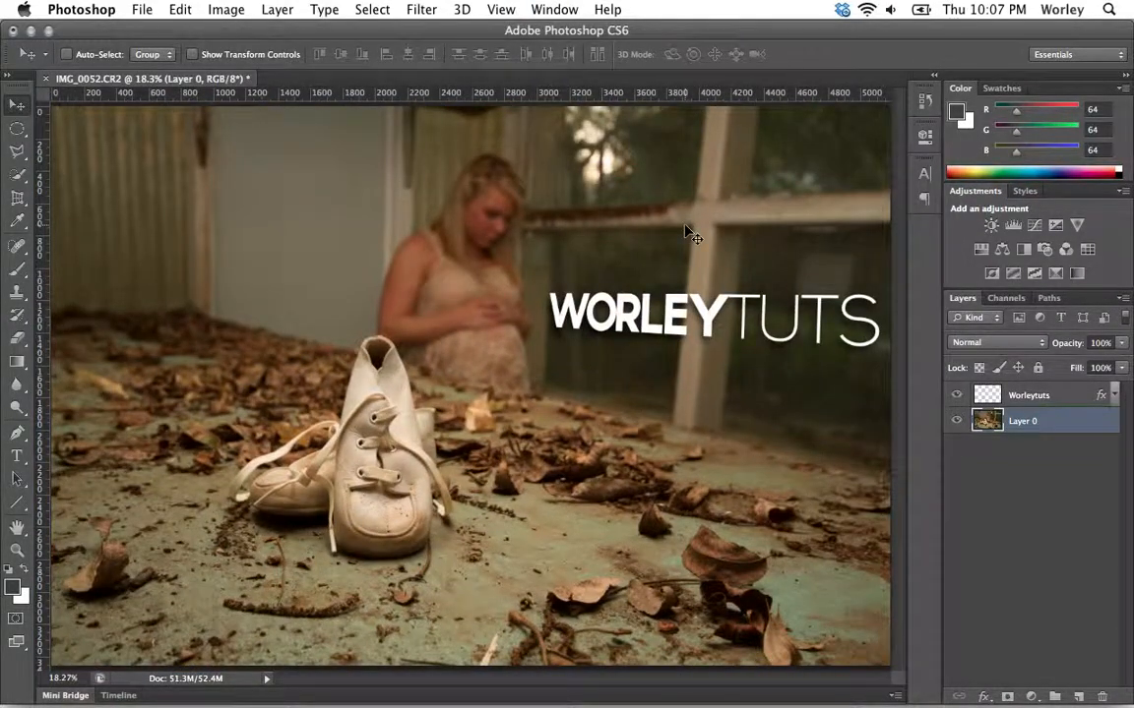
pyautogui.click(1038, 397)
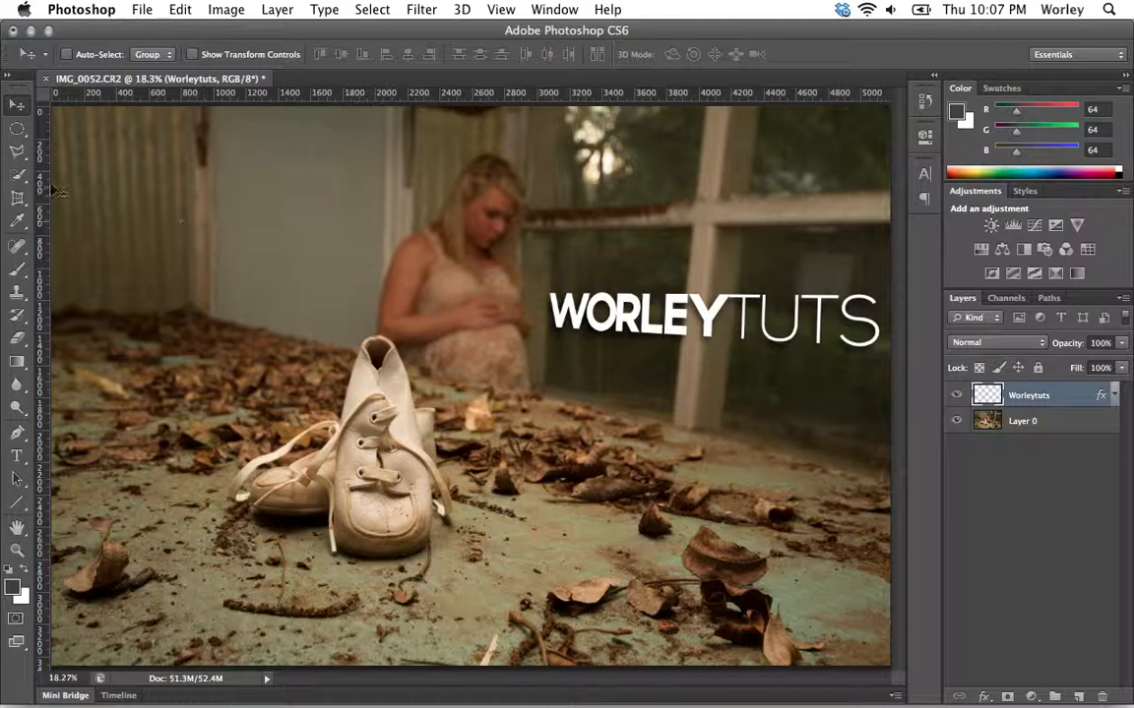
pyautogui.click(18, 175)
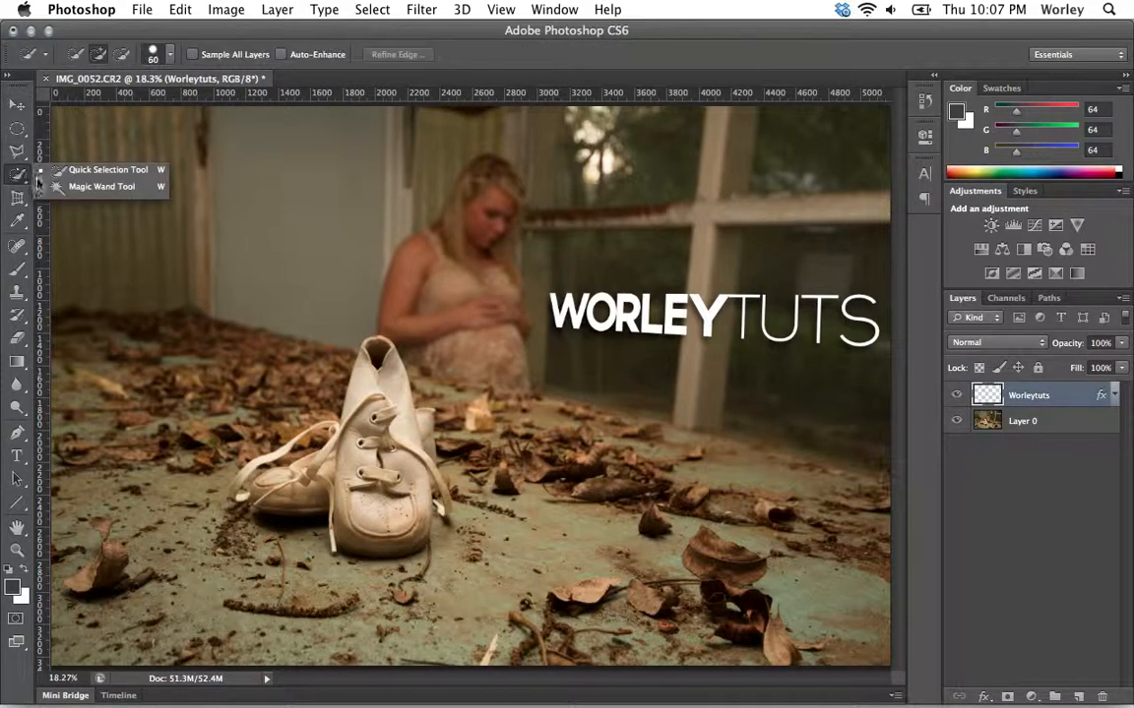
pyautogui.click(101, 186)
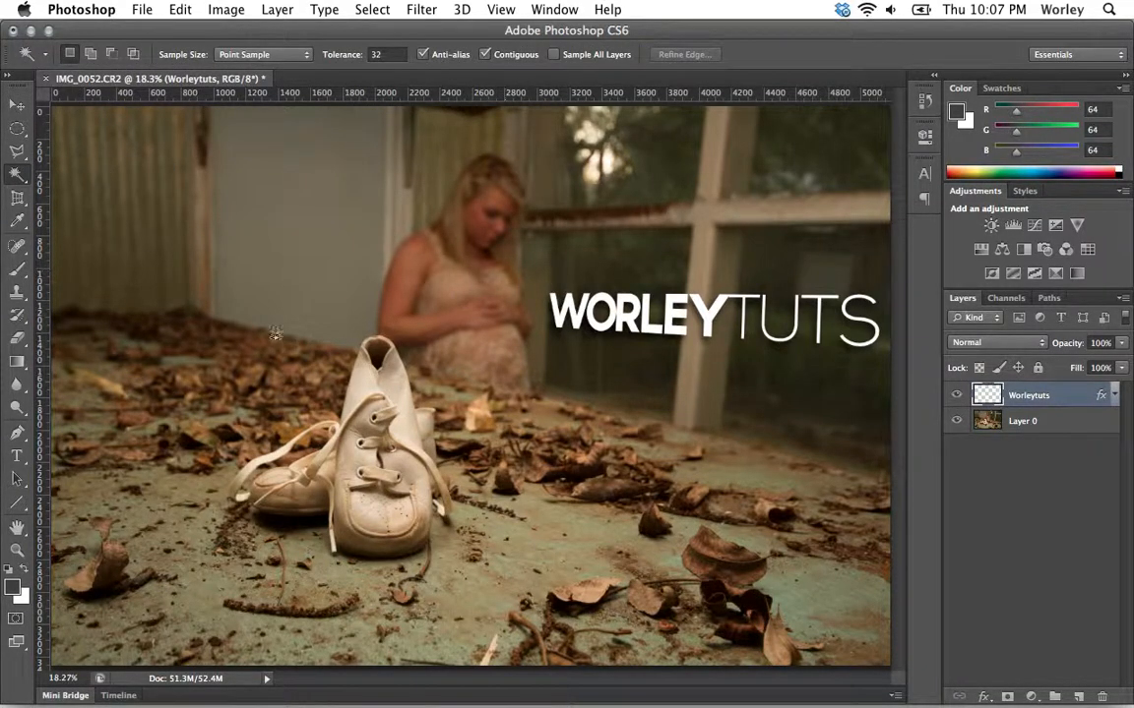
pyautogui.click(957, 421)
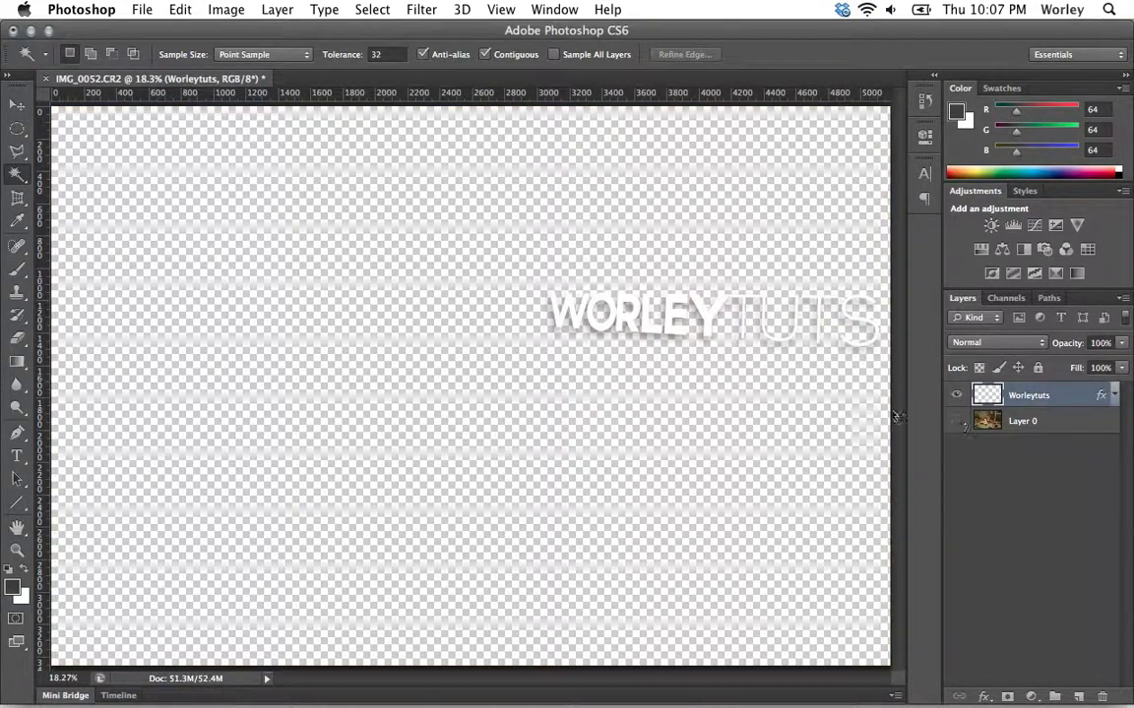
pyautogui.click(394, 350)
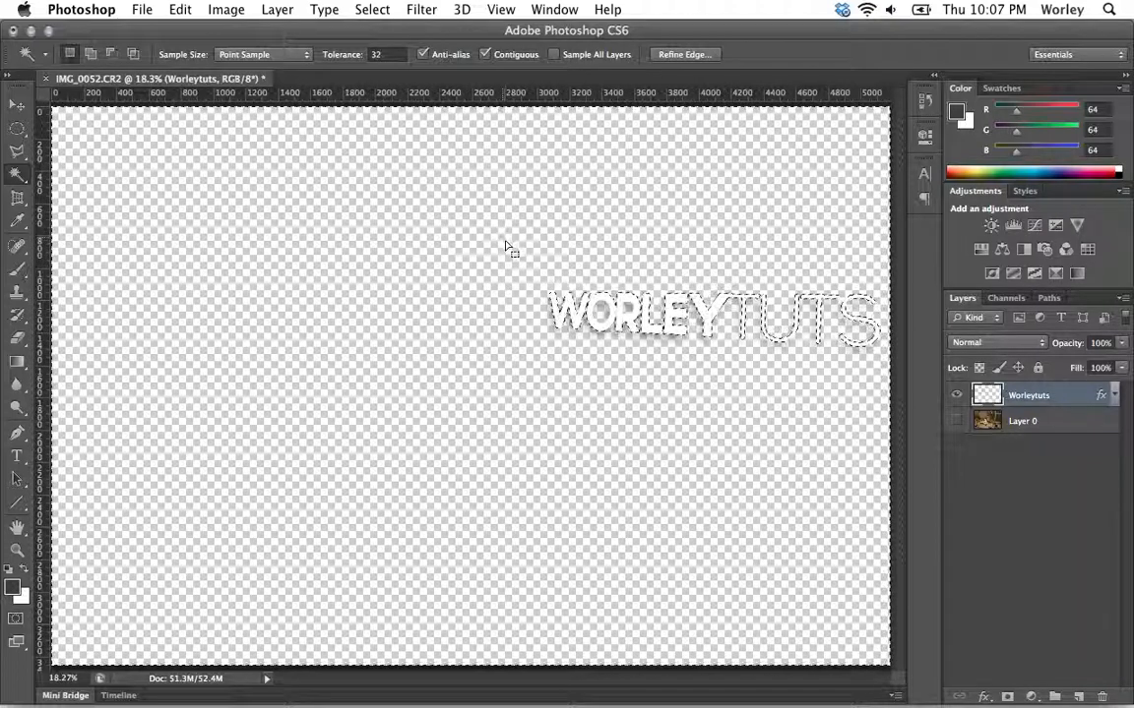
pyautogui.click(953, 420)
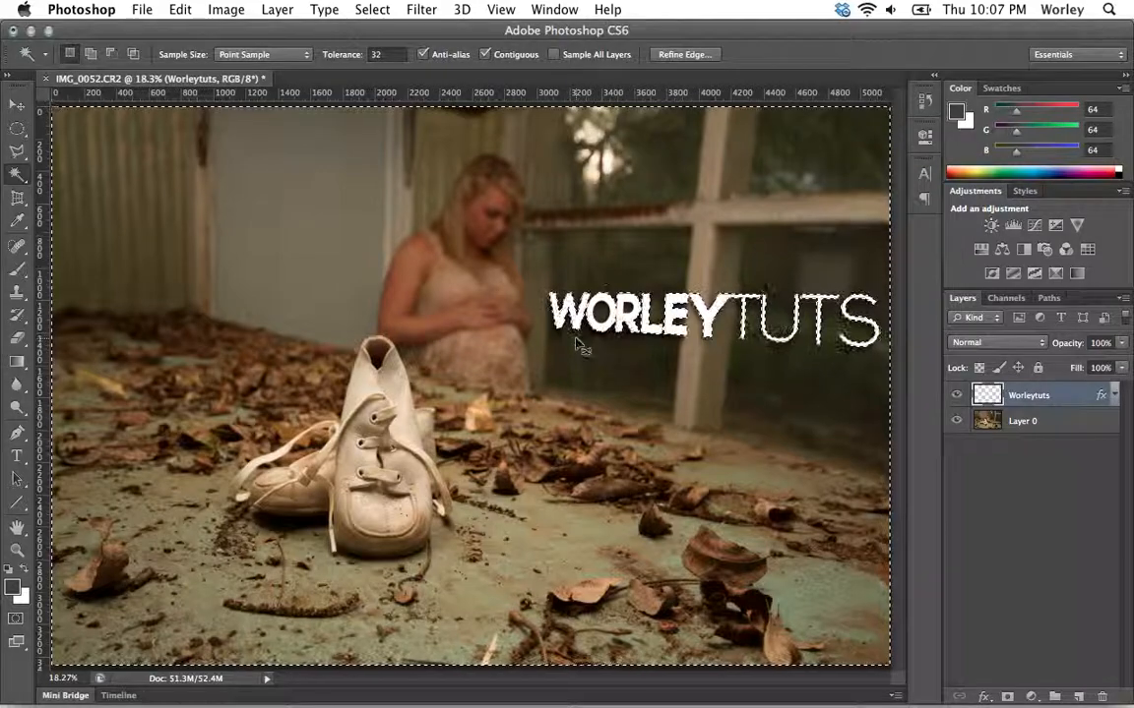
# - Check the selection edges around the lettering with the selection outline hidden, and invert the selection to the letters themselves
pyautogui.press('super+plus')
pyautogui.press('super+plus')
pyautogui.press('space')
pyautogui.moveTo(664, 312); pyautogui.dragTo(374, 323)
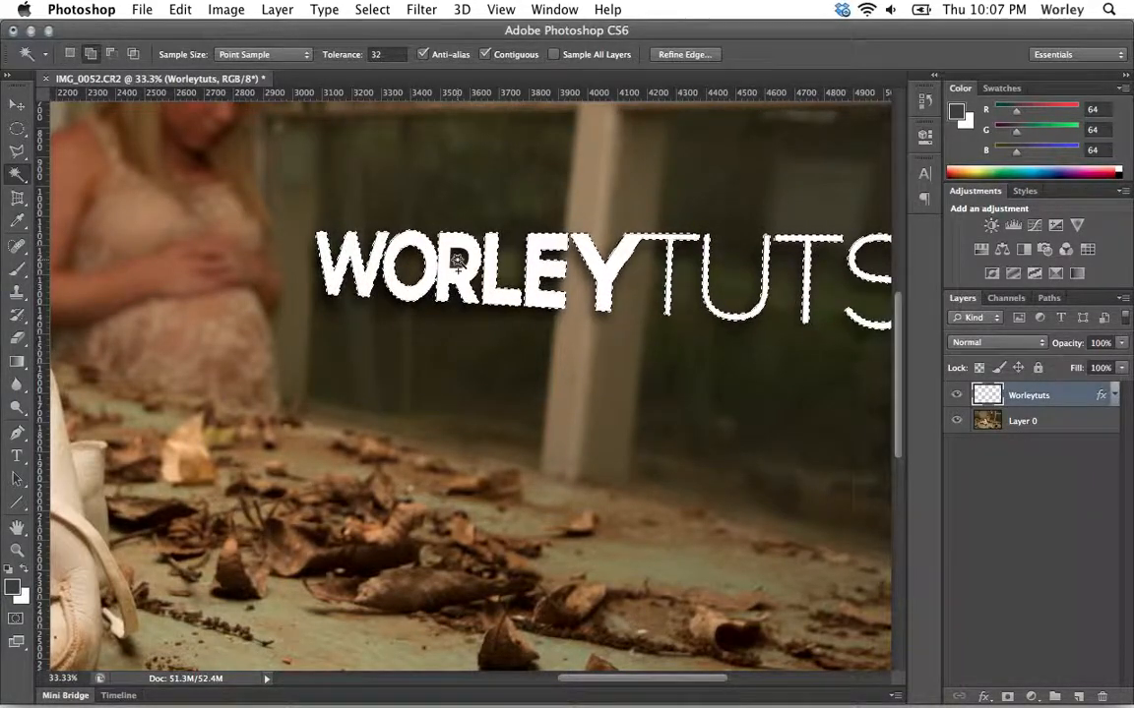
pyautogui.press('super+h')
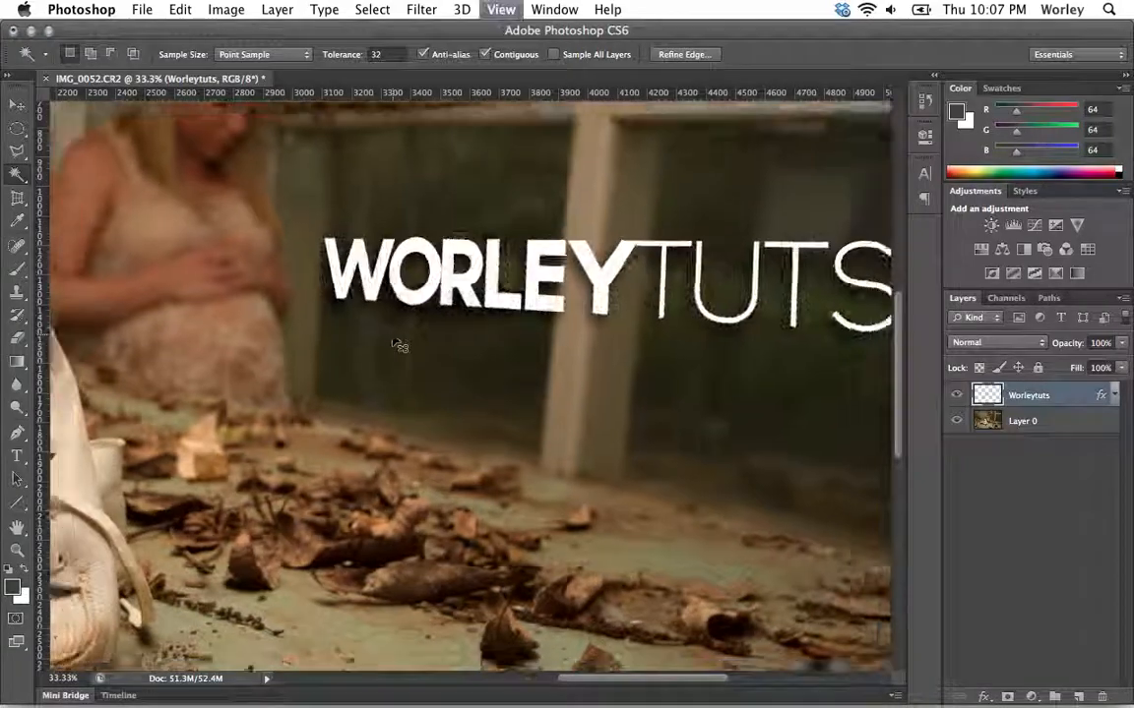
pyautogui.press('super+minus')
pyautogui.press('super+minus')
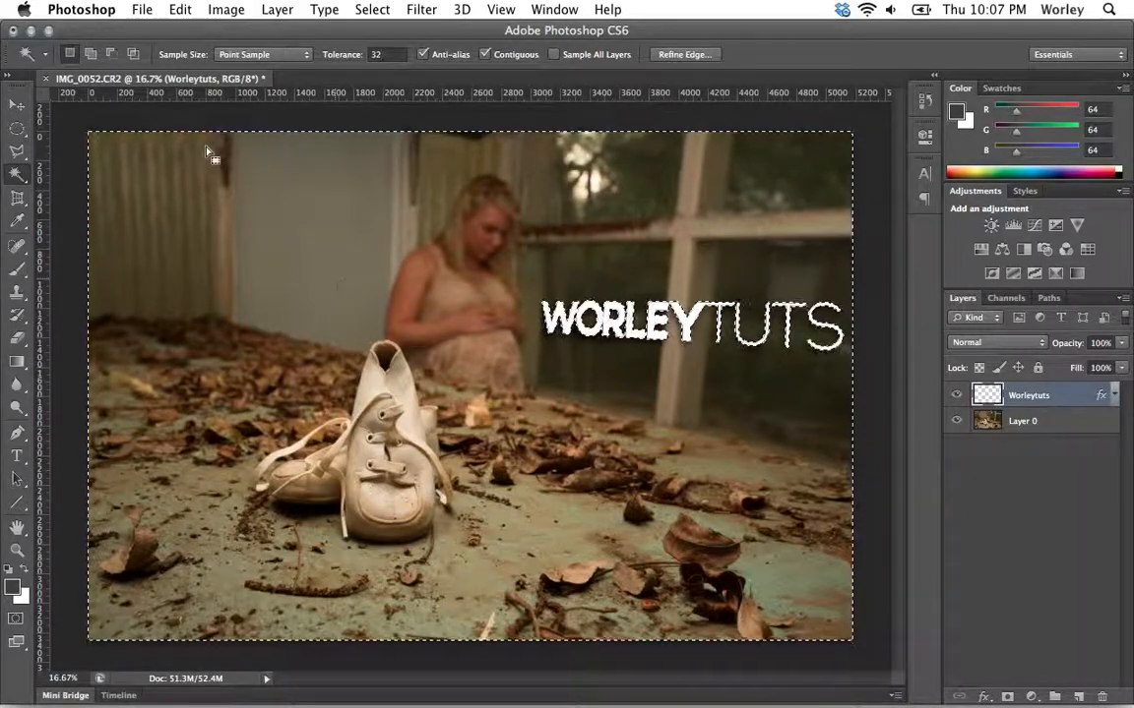
pyautogui.click(366, 9)
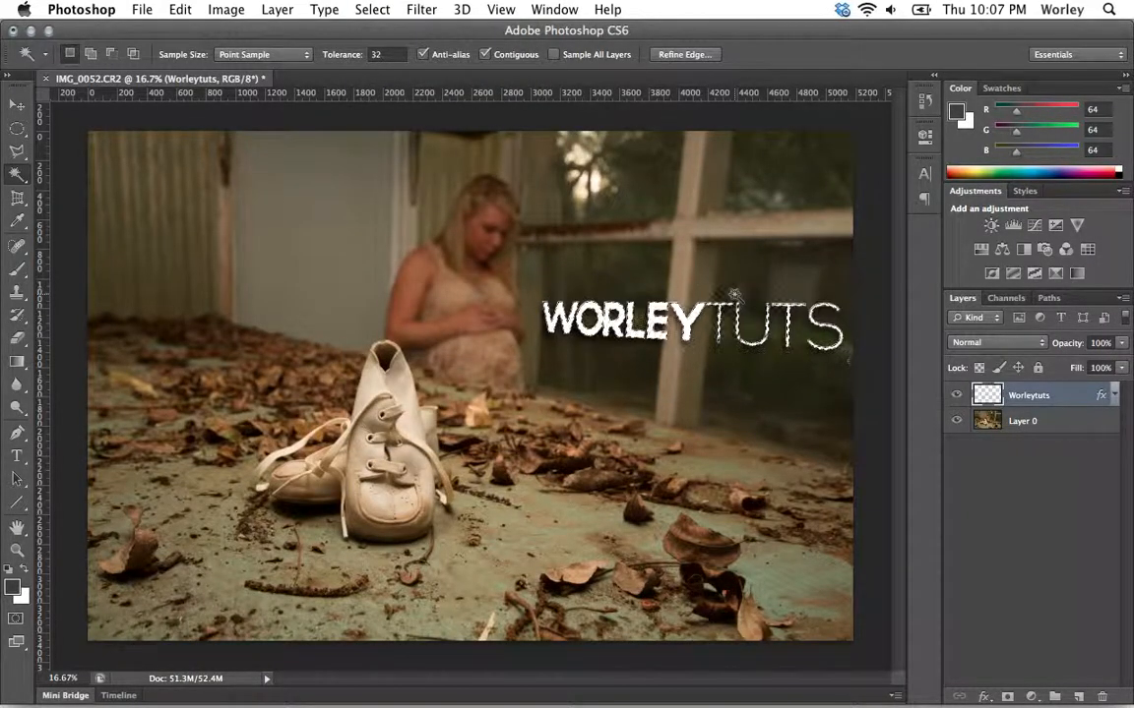
# - Hide the Worleytuts layer and, on Layer 0, try deleting the selected lettering shape from the photo and undo it
pyautogui.click(955, 395)
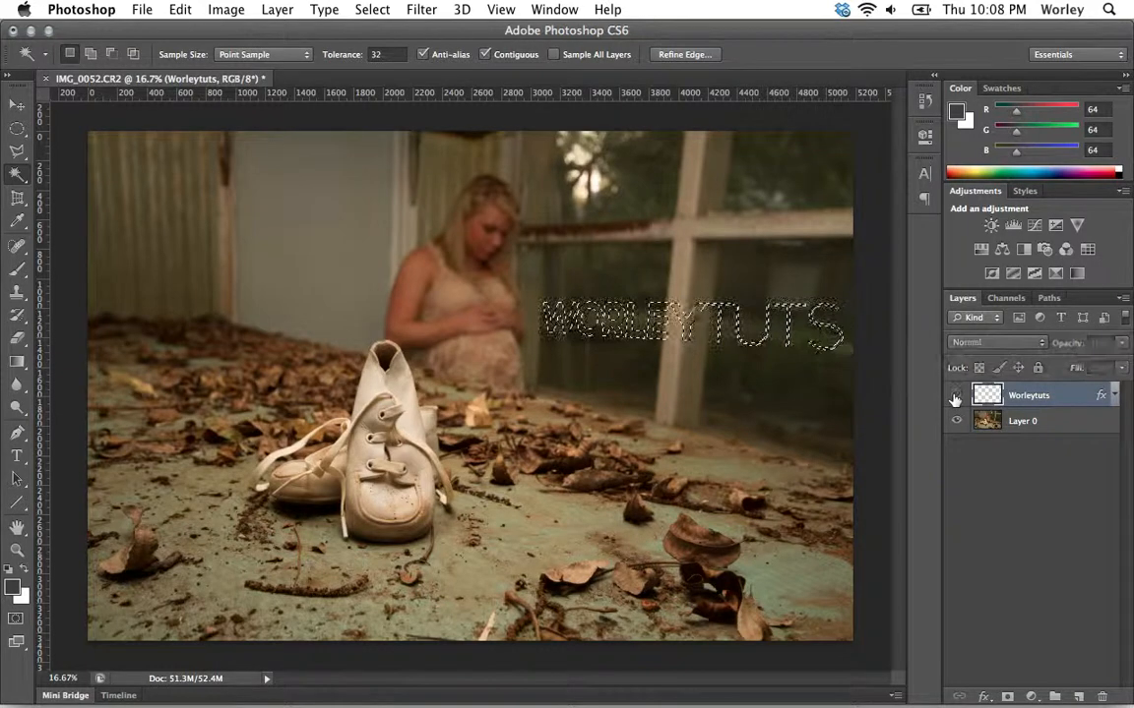
pyautogui.click(1028, 425)
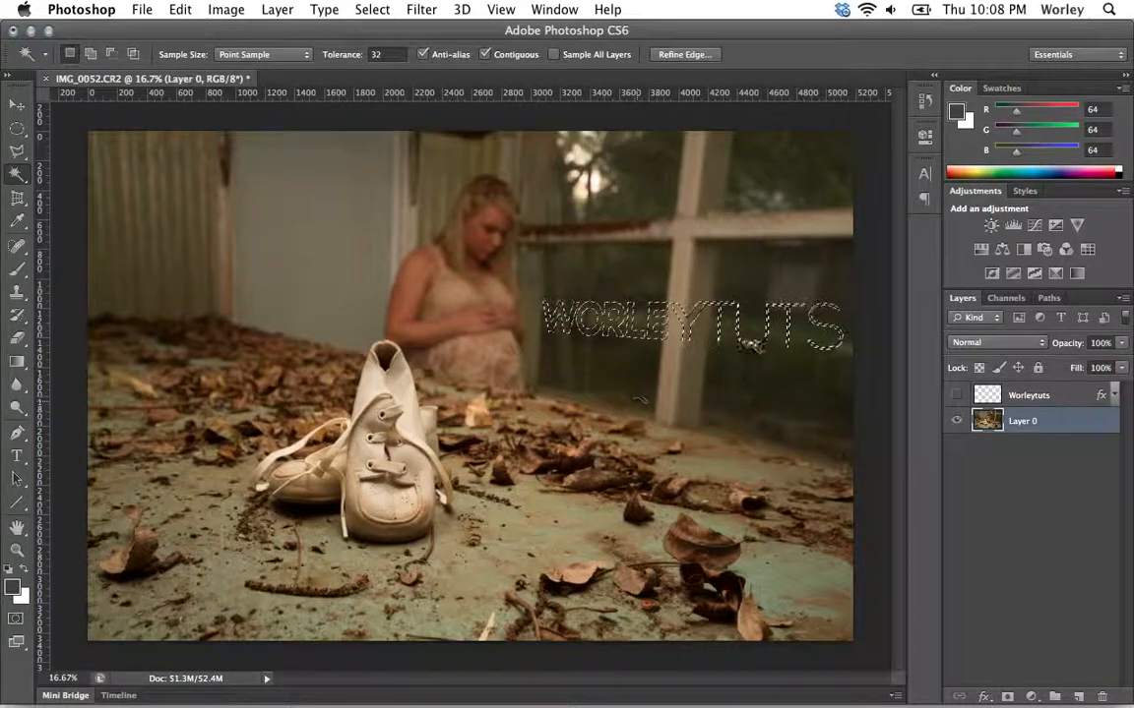
pyautogui.click(1015, 394)
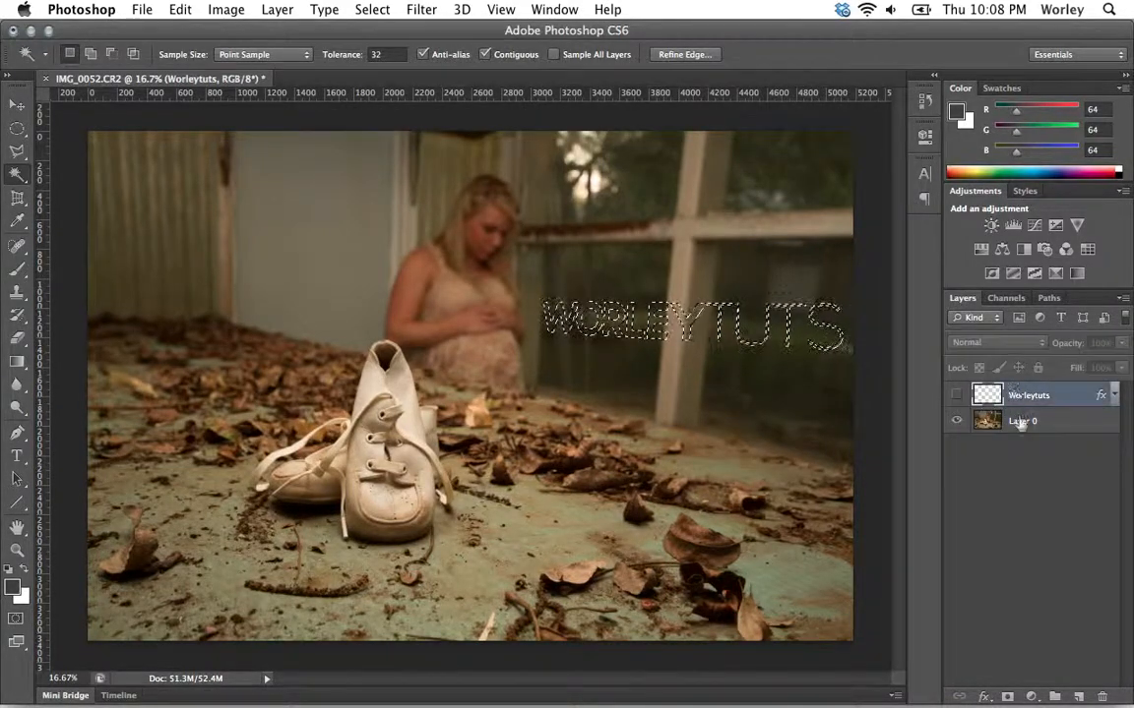
pyautogui.click(1020, 423)
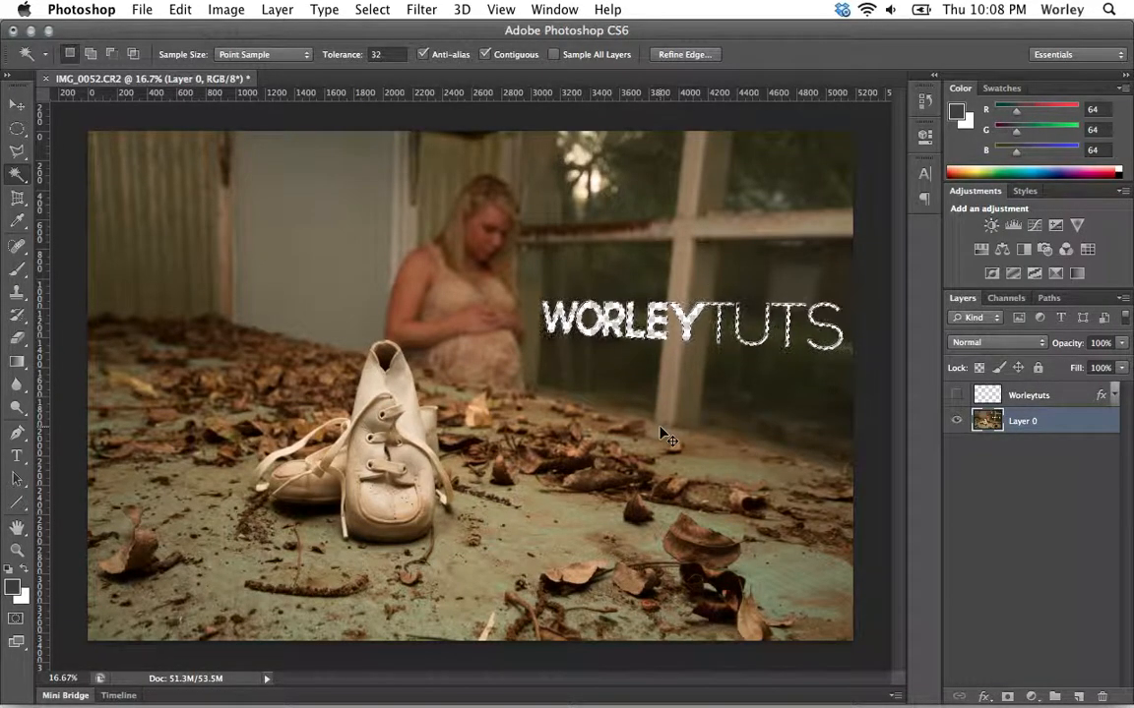
pyautogui.press('super+z')
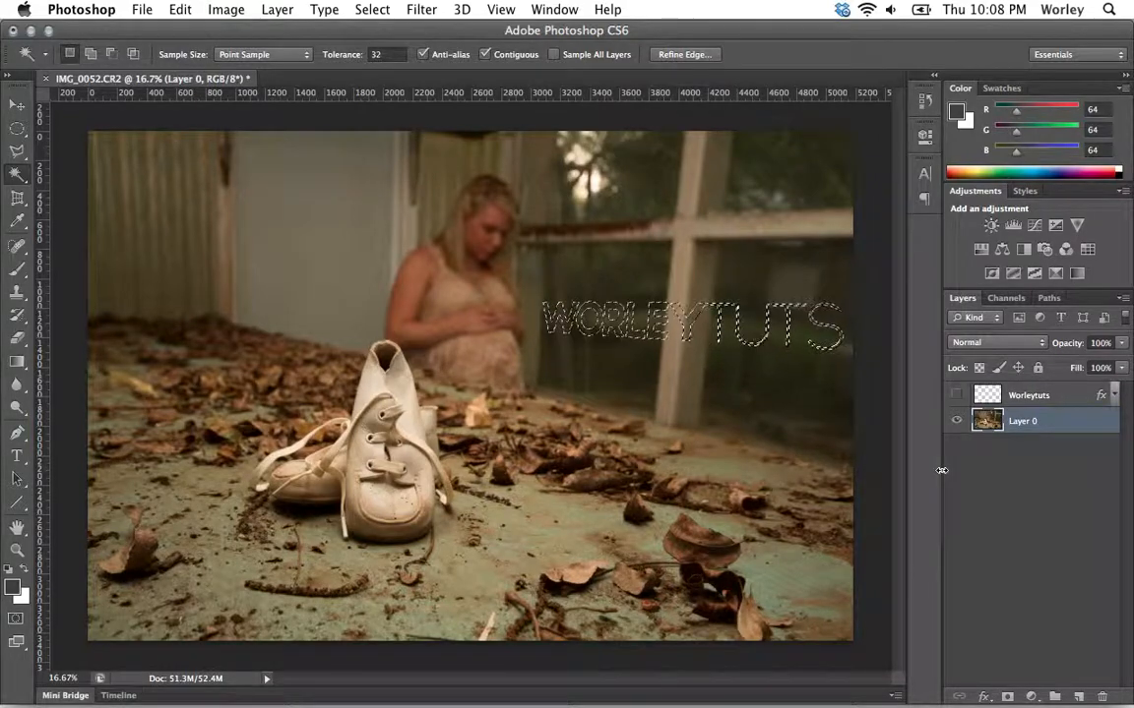
# - Copy the lettering-shaped area of Layer 0 to a new layer, view it alone with Layer 0 hidden, and undo the copy
pyautogui.press('super+j')
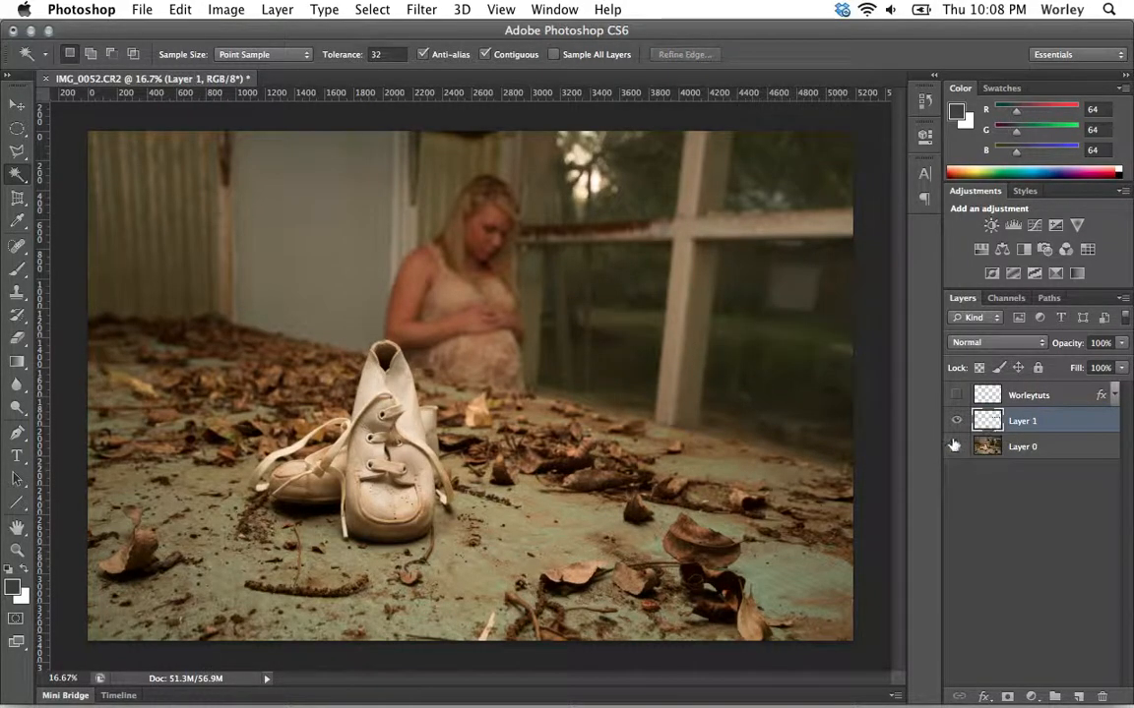
pyautogui.click(956, 447)
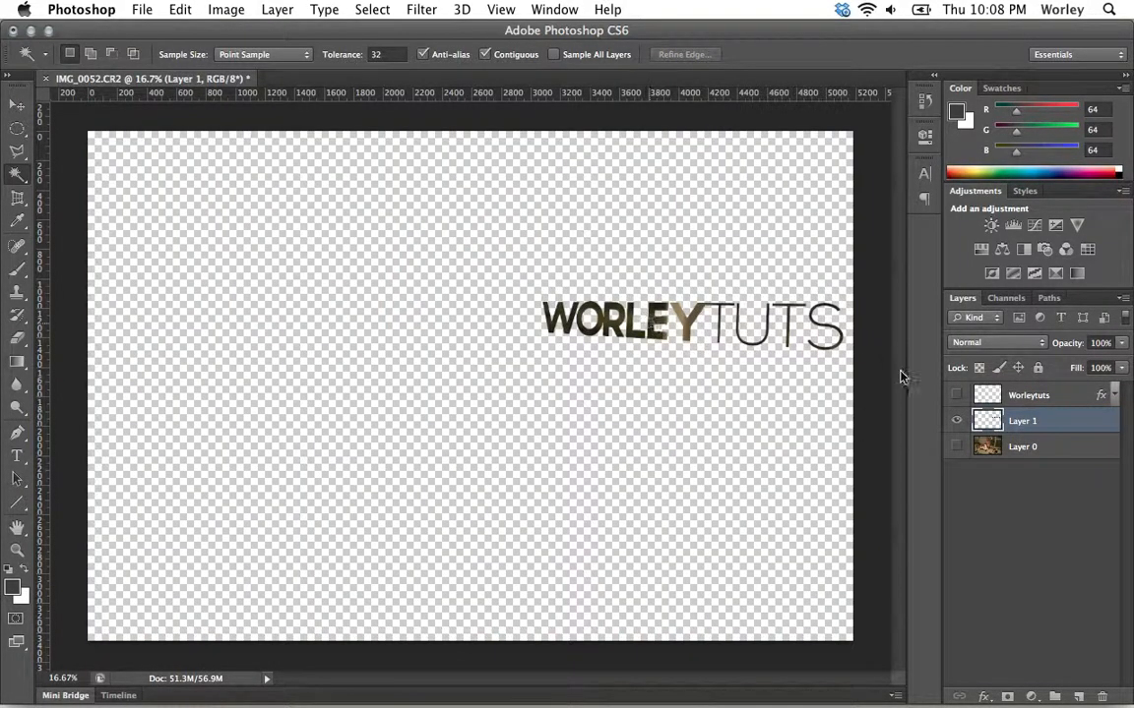
pyautogui.click(956, 447)
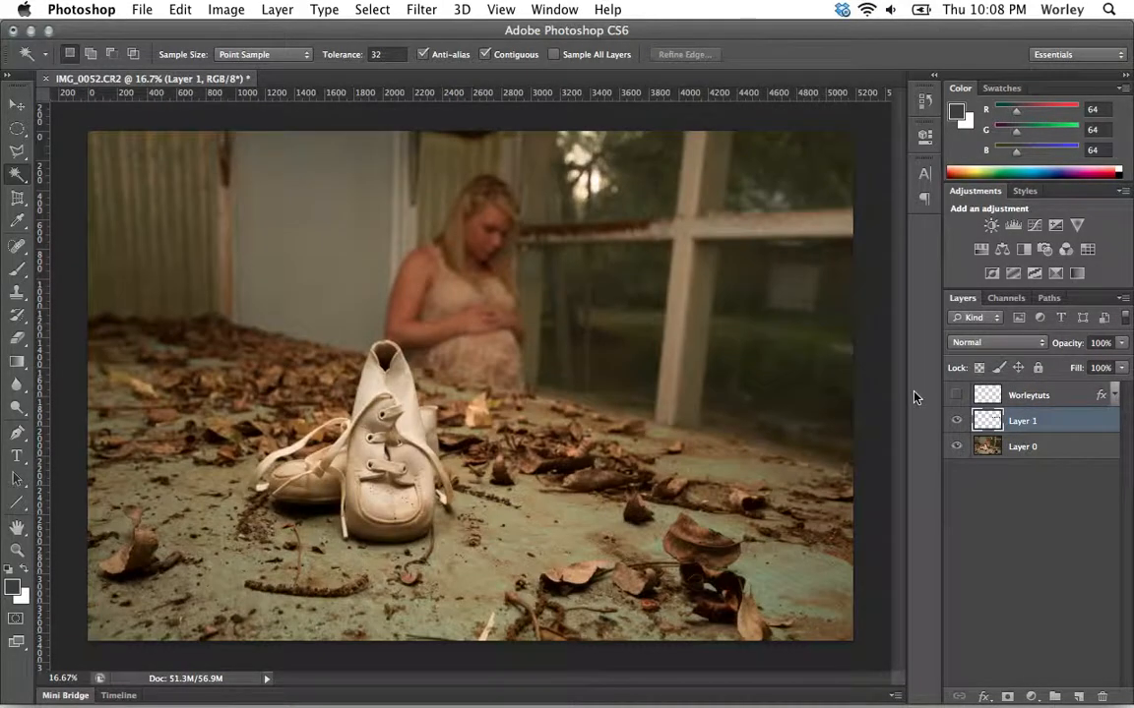
pyautogui.press('super+z')
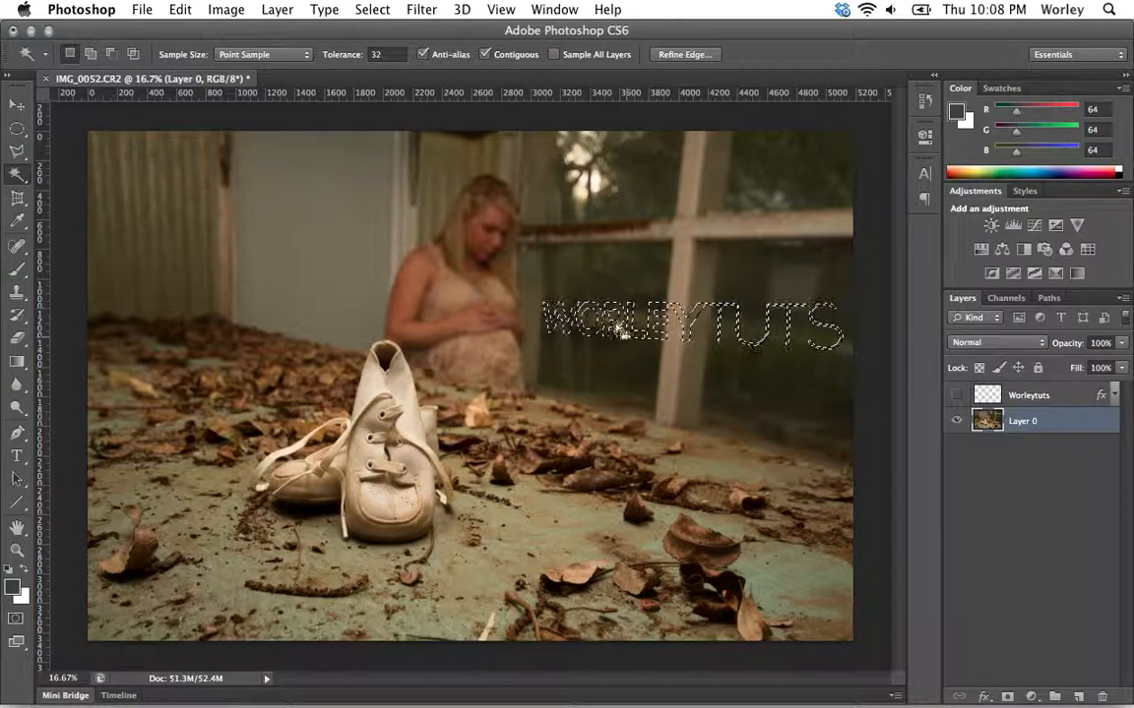
# - Move the selected lettering-shaped piece of Layer 0 down onto the leaves beside the front shoe, and deselect it
pyautogui.click(17, 105)
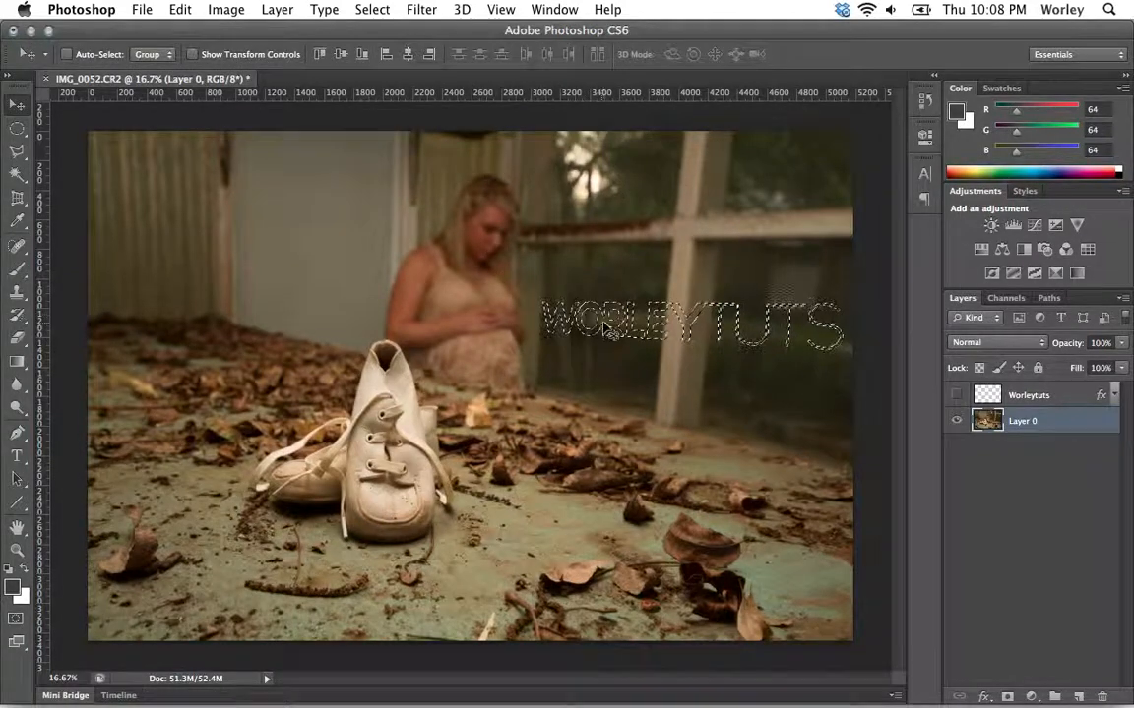
pyautogui.moveTo(610, 333); pyautogui.dragTo(492, 431)
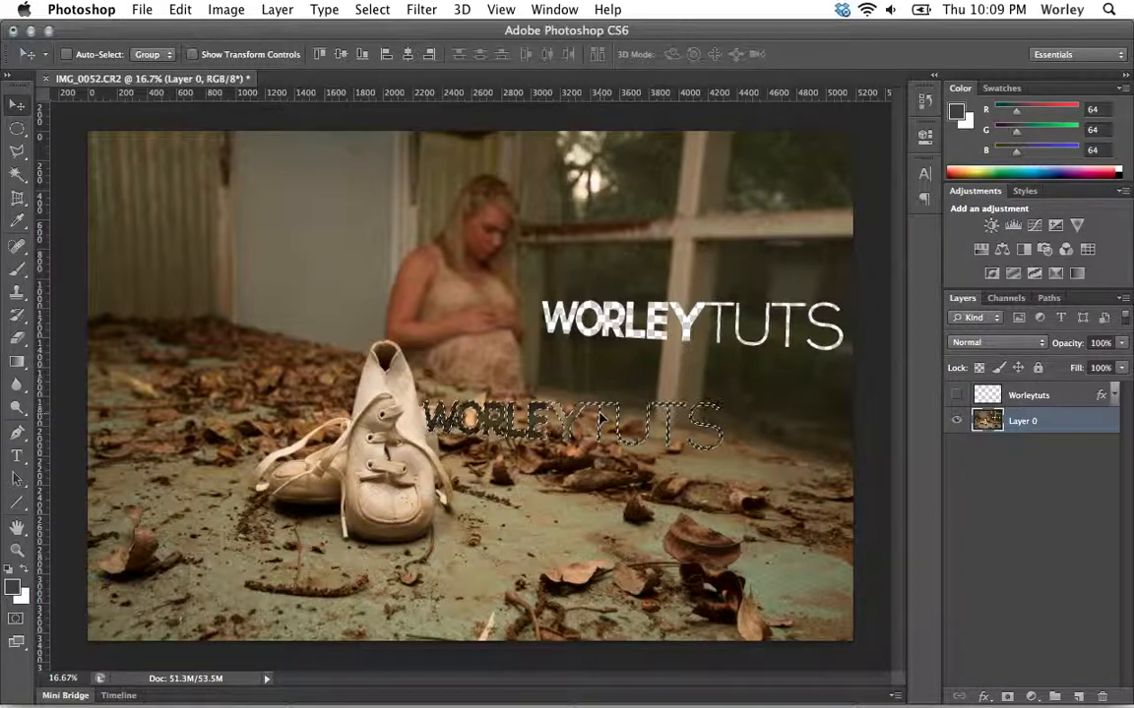
pyautogui.press('super+d')
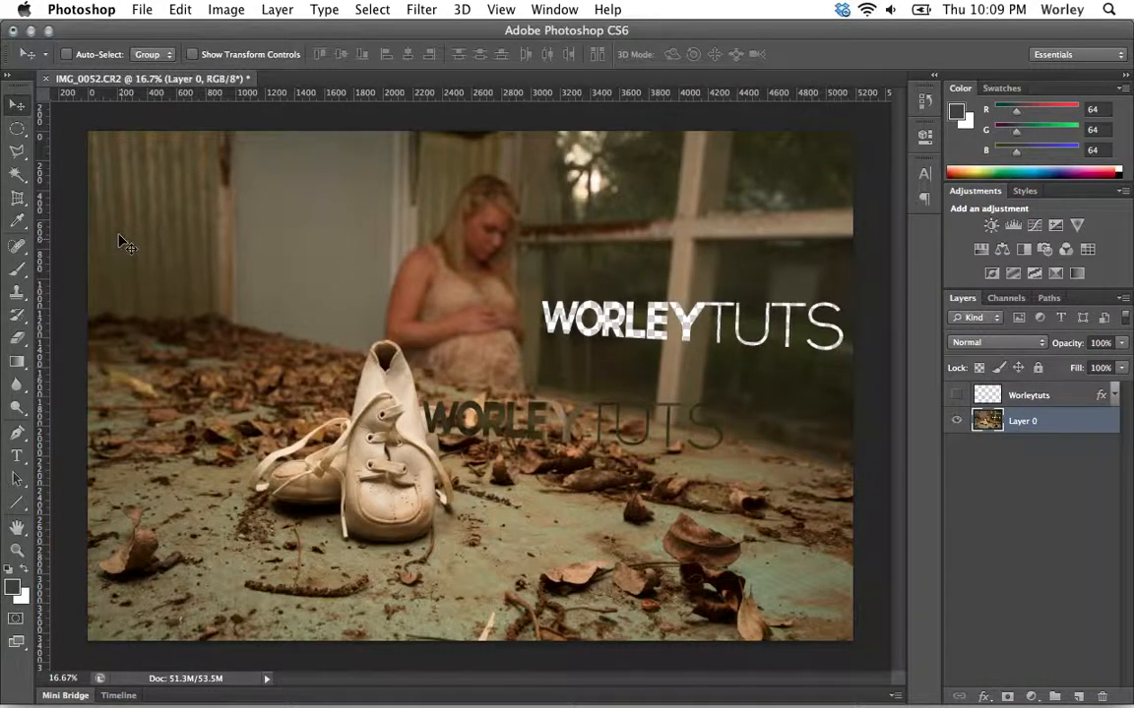